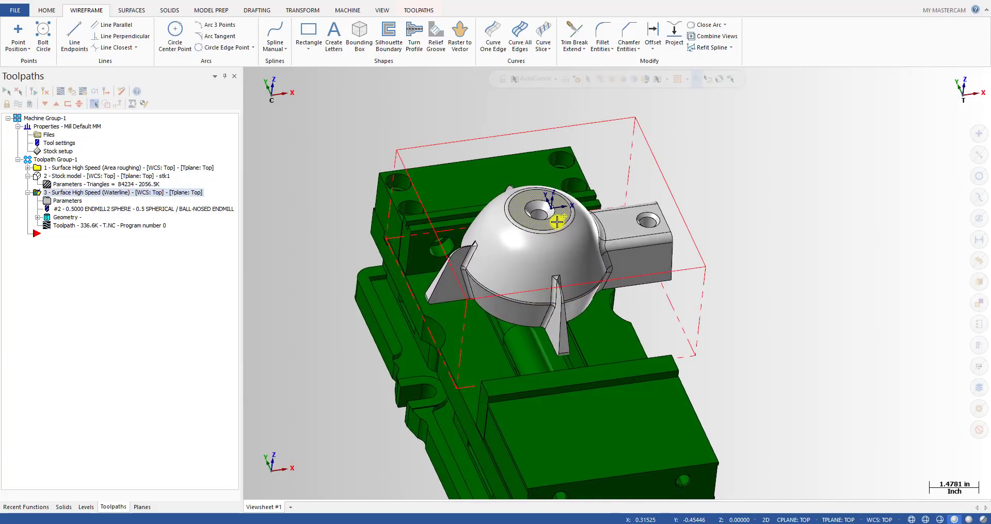
Step: Examine the domed part held in the vise from the top and from angled views, including its fins and side arm
scroll(555, 279, up, 1)
middle_drag(556, 278, 554, 216)
scroll(504, 212, down, 4)
right_click(504, 214)
click(531, 261)
middle_drag(522, 256, 541, 319)
middle_drag(483, 296, 469, 263)
key(alt+1)
scroll(645, 246, up, 4)
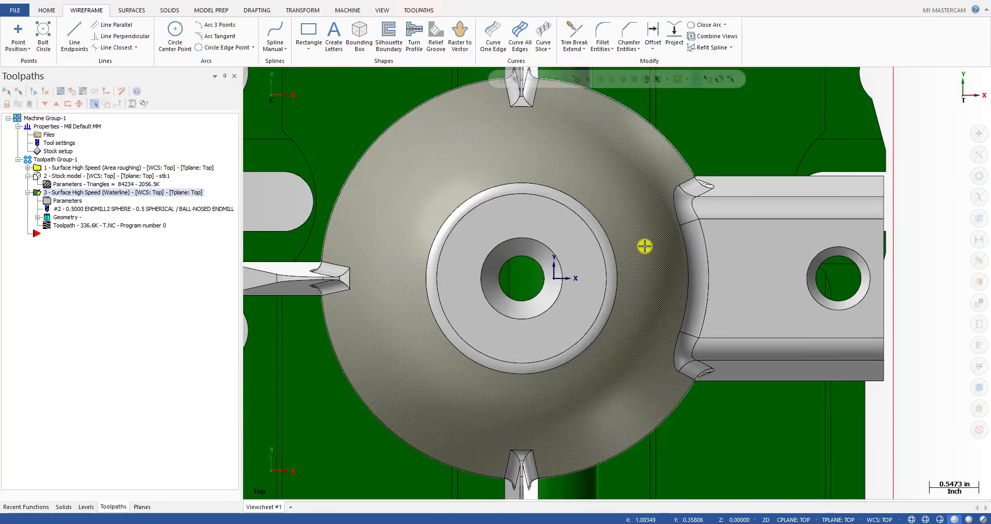
scroll(644, 246, down, 5)
mouse_move(689, 242)
middle_down()
mouse_move(664, 252)
mouse_move(682, 228)
middle_up()
middle_drag(577, 312, 585, 282)
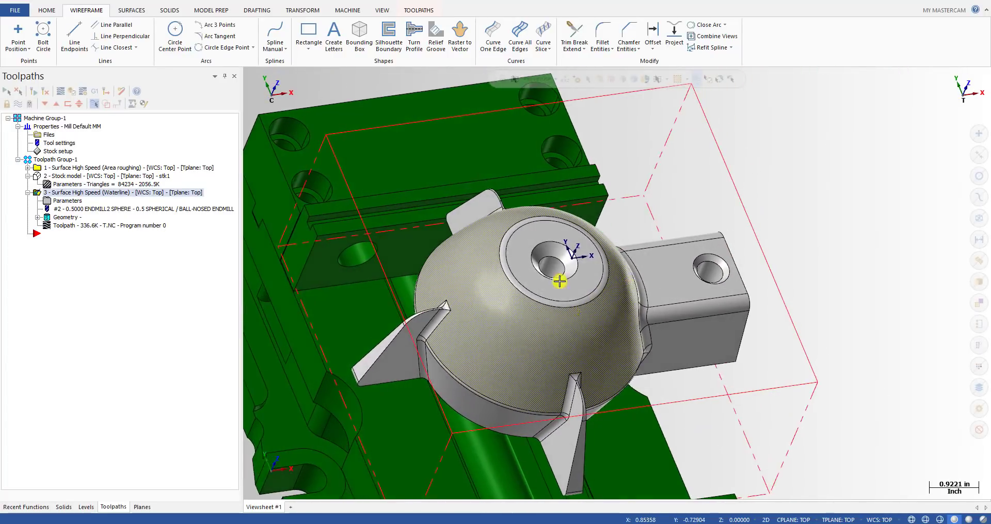
scroll(522, 331, down, 3)
middle_drag(523, 334, 469, 385)
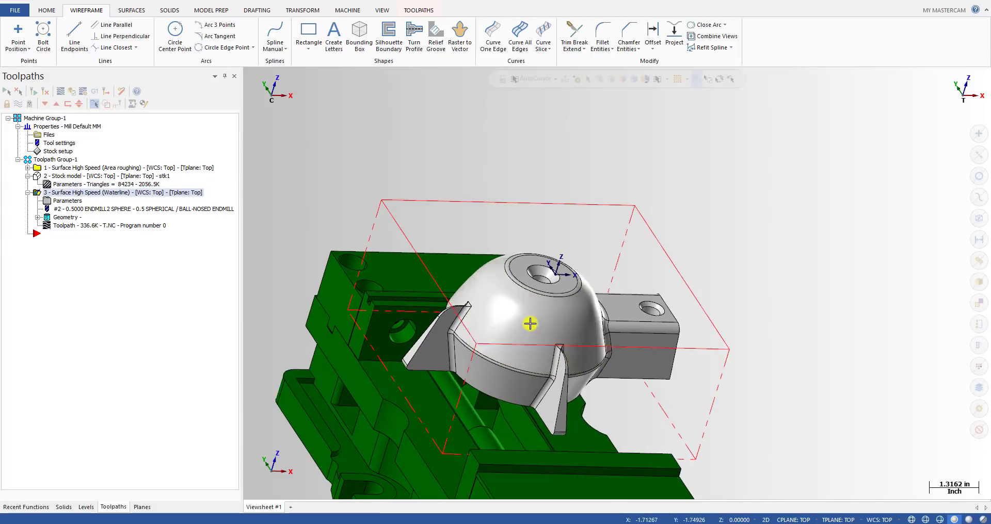
Step: Run a draft angle analysis of the part with the Top reference plane, surface normals and 0.001 precision
key(alt+1)
click(46, 10)
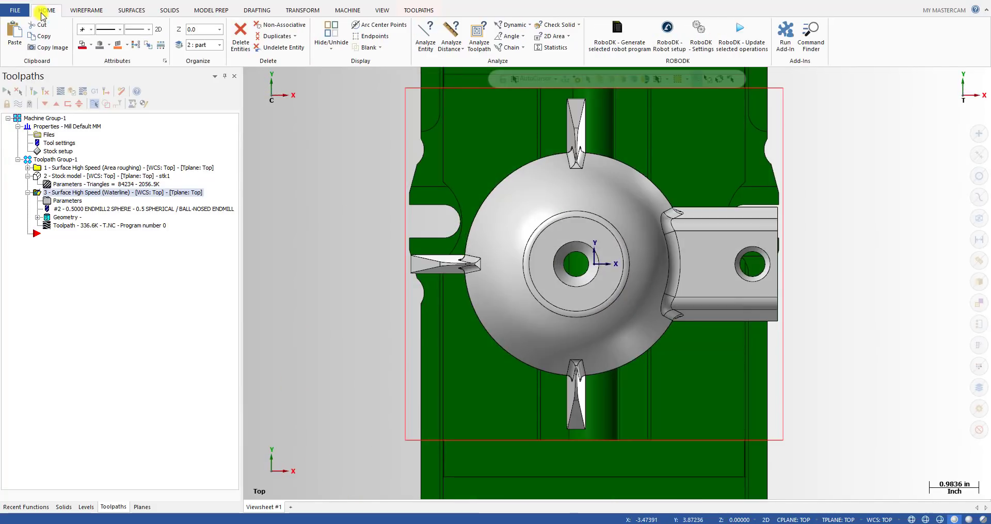
click(523, 38)
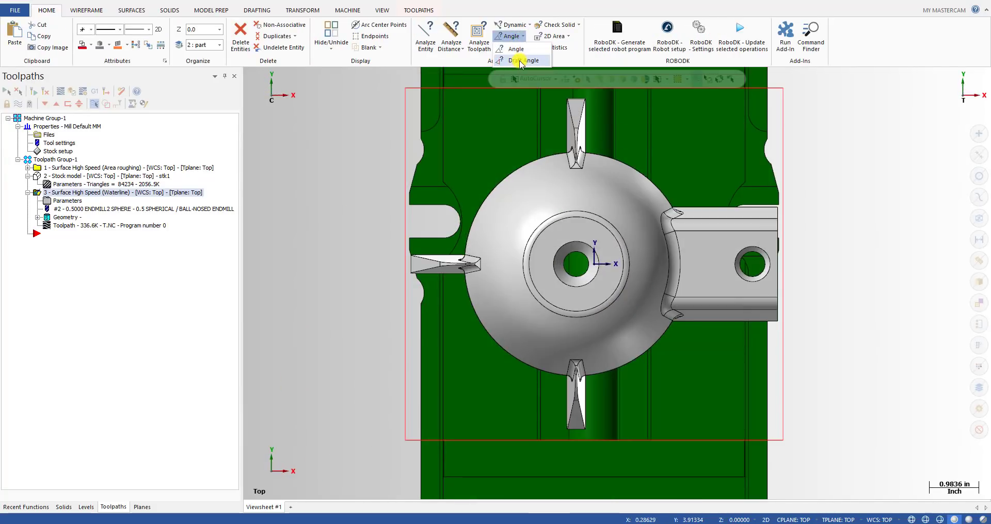
click(520, 63)
scroll(427, 238, down, 3)
middle_drag(471, 258, 491, 252)
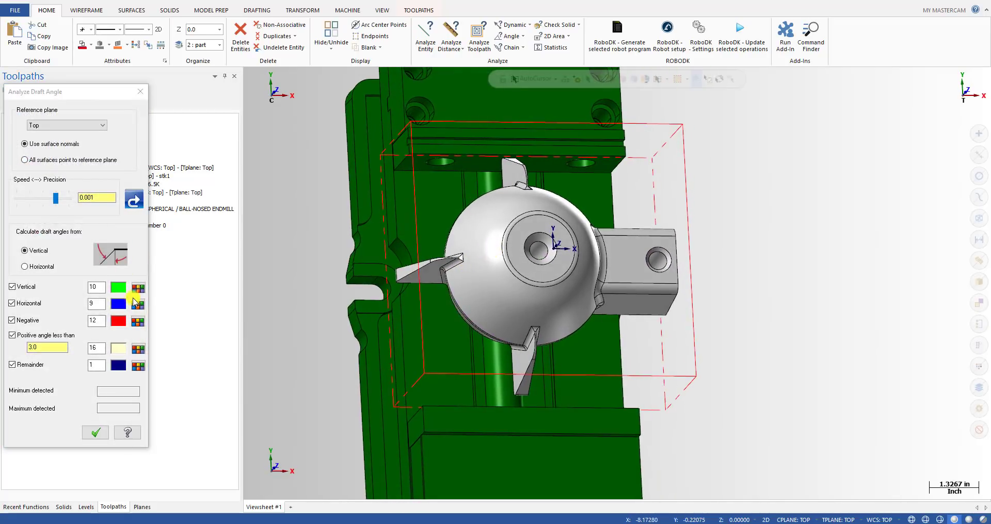
click(134, 200)
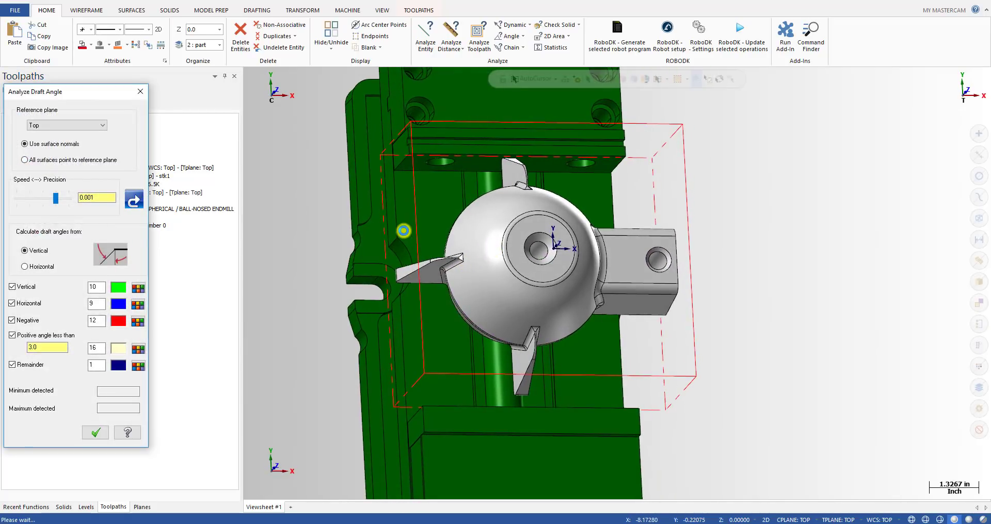
Step: Examine the negative-draft areas beneath the dome between the fins, and close the draft angle analysis
middle_drag(596, 246, 714, 235)
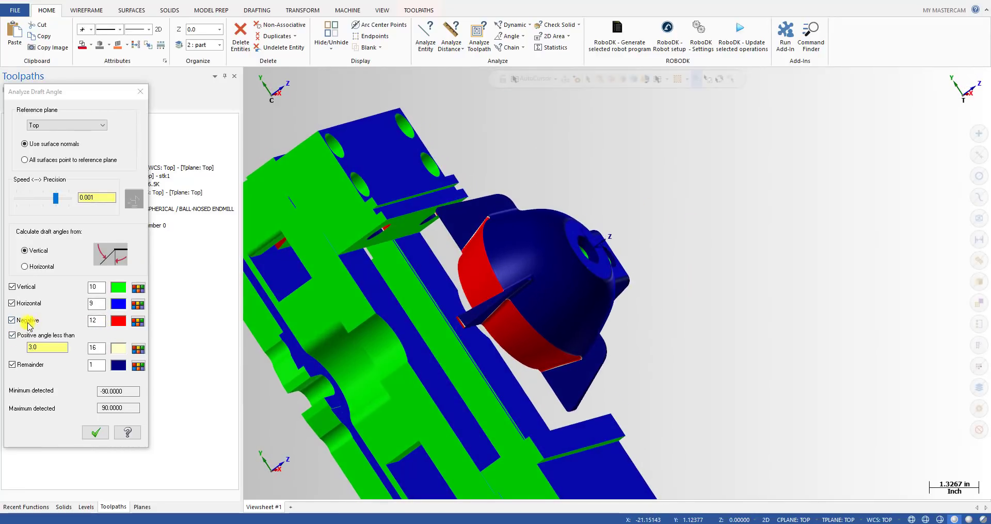
mouse_move(532, 308)
middle_down()
mouse_move(481, 316)
mouse_move(526, 277)
mouse_move(566, 318)
middle_up()
mouse_move(489, 296)
middle_down()
mouse_move(531, 299)
mouse_move(573, 332)
mouse_move(433, 308)
middle_up()
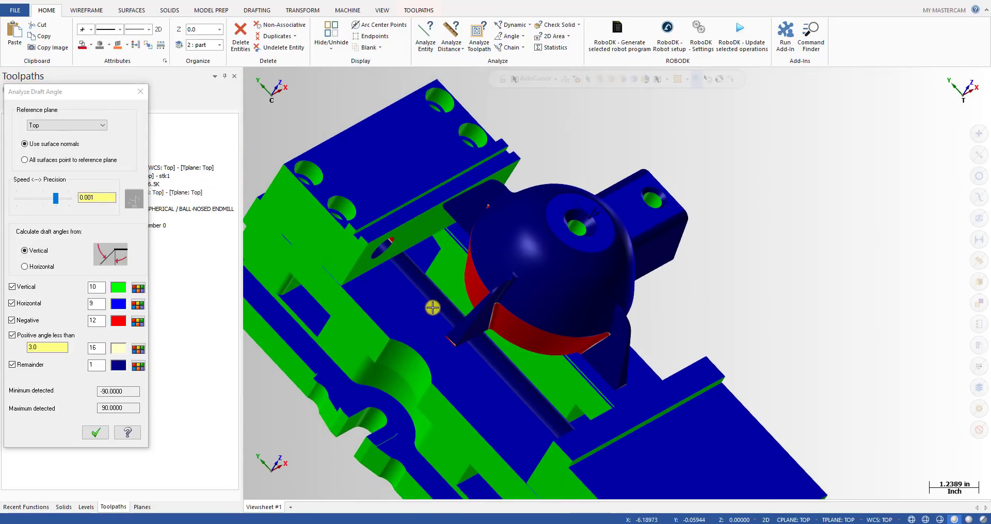
mouse_move(552, 258)
middle_down()
mouse_move(482, 299)
mouse_move(507, 294)
mouse_move(462, 234)
mouse_move(579, 248)
mouse_move(517, 241)
mouse_move(520, 277)
mouse_move(559, 217)
mouse_move(614, 235)
mouse_move(411, 335)
mouse_move(440, 332)
mouse_move(420, 329)
mouse_move(433, 294)
mouse_move(401, 260)
mouse_move(390, 275)
mouse_move(633, 296)
mouse_move(387, 282)
mouse_move(593, 311)
middle_up()
scroll(522, 263, down, 1)
key(alt+1)
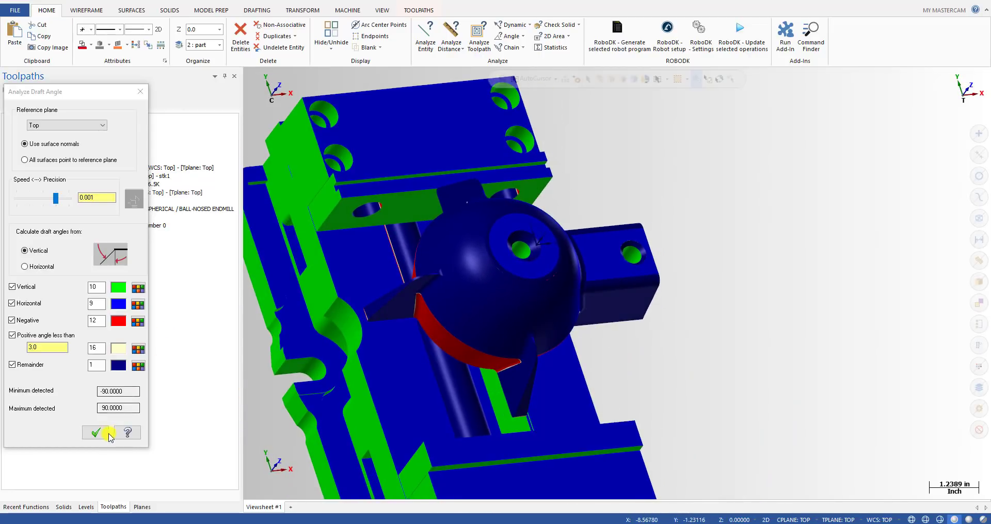
click(110, 436)
Step: Display the stock model that follows the area roughing operation and inspect the material around the dome and fins
mouse_move(385, 339)
middle_down()
mouse_move(409, 360)
mouse_move(456, 290)
mouse_move(433, 218)
middle_up()
middle_drag(551, 215, 543, 252)
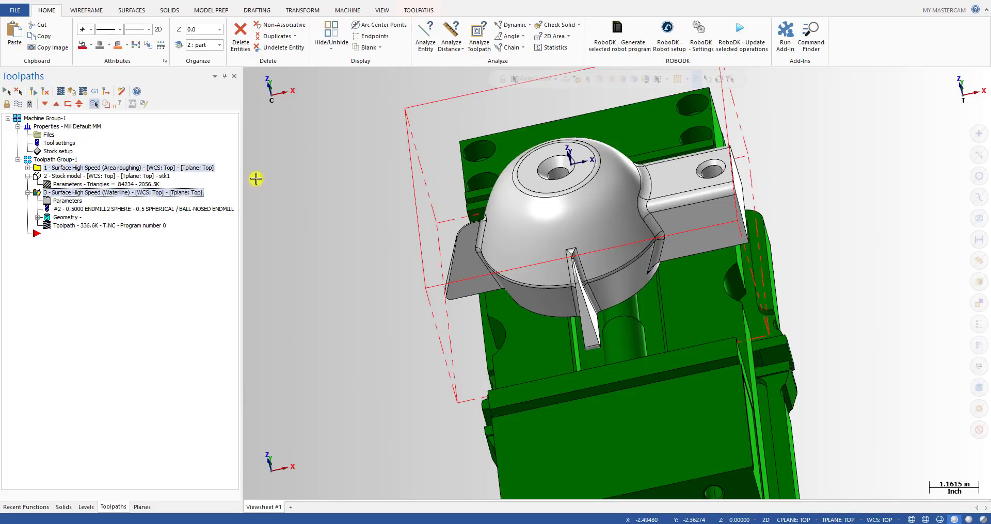
key(alt+1)
scroll(452, 264, up, 1)
middle_drag(451, 263, 501, 235)
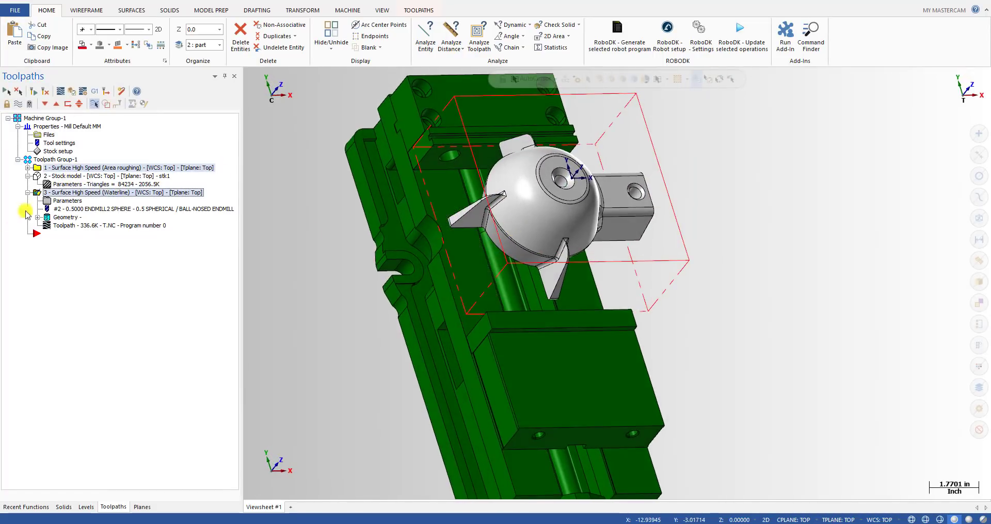
middle_drag(527, 308, 479, 293)
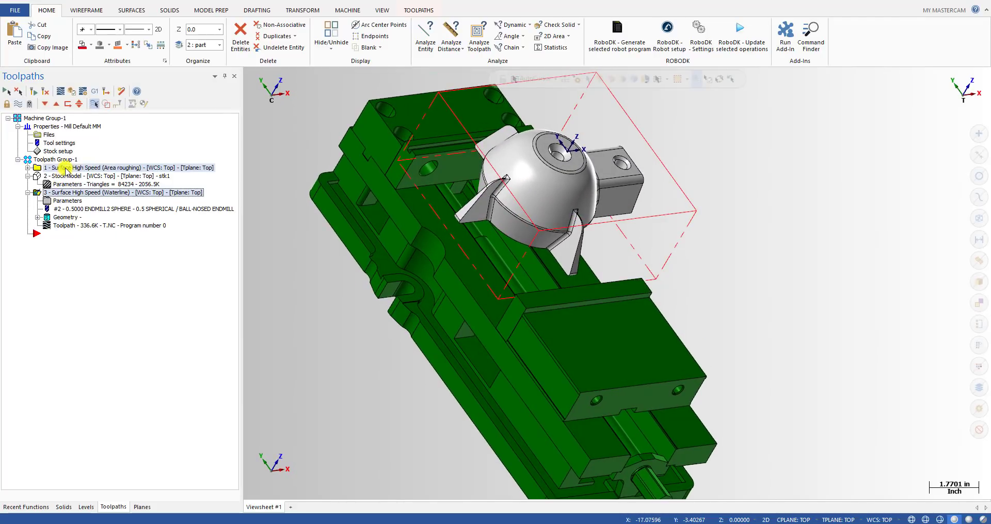
click(111, 168)
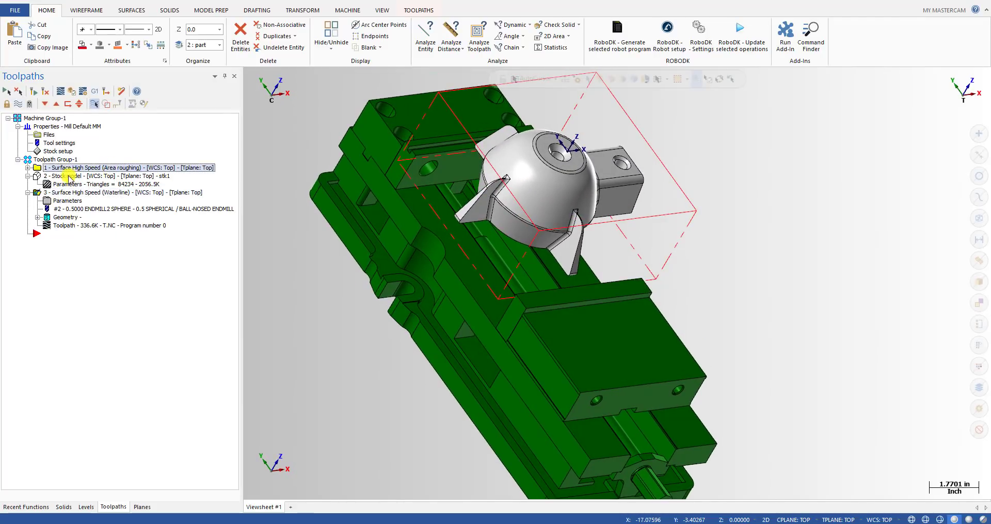
click(68, 177)
middle_drag(535, 222, 486, 209)
scroll(649, 205, up, 2)
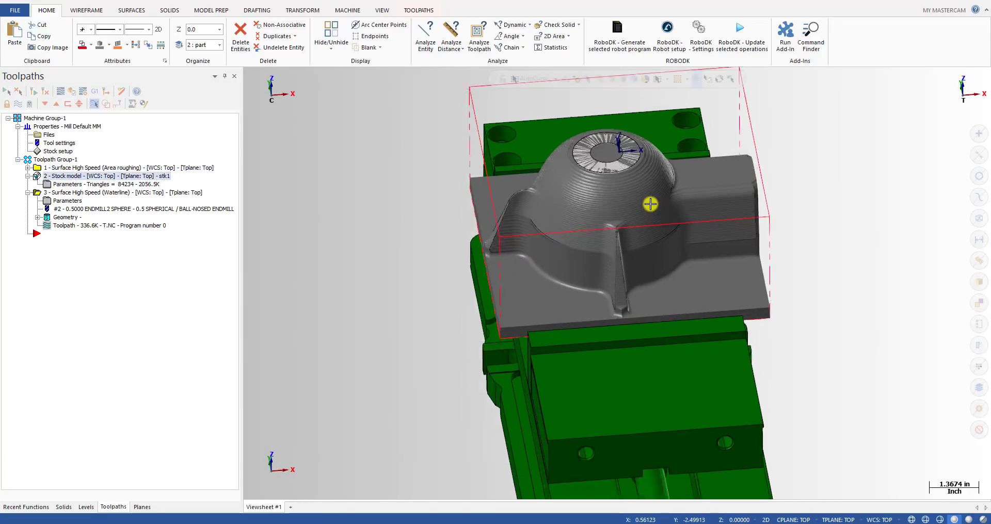
scroll(515, 224, down, 3)
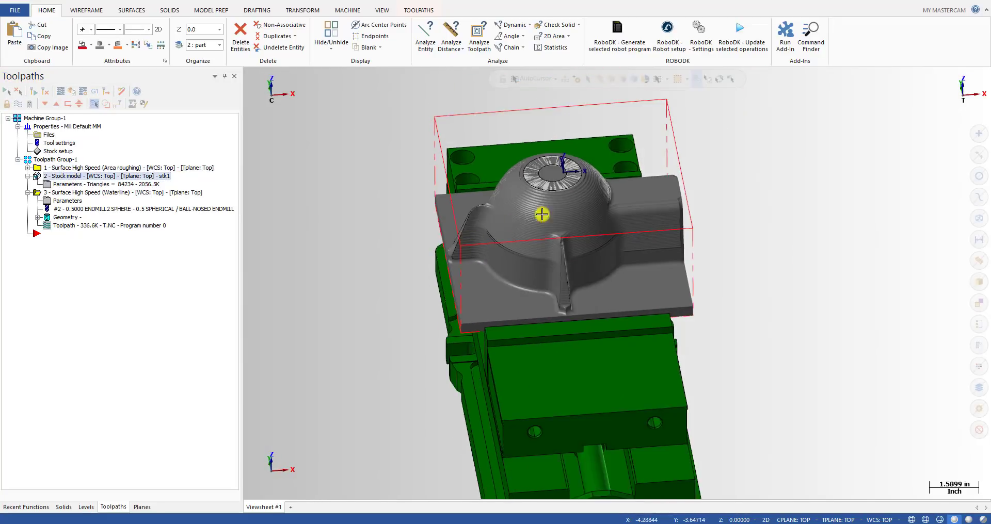
scroll(589, 204, up, 3)
middle_drag(568, 220, 599, 227)
middle_drag(520, 263, 562, 261)
Step: Backplot the Surface High Speed (Waterline) toolpath through to its end and view the passes over the whole part
click(100, 194)
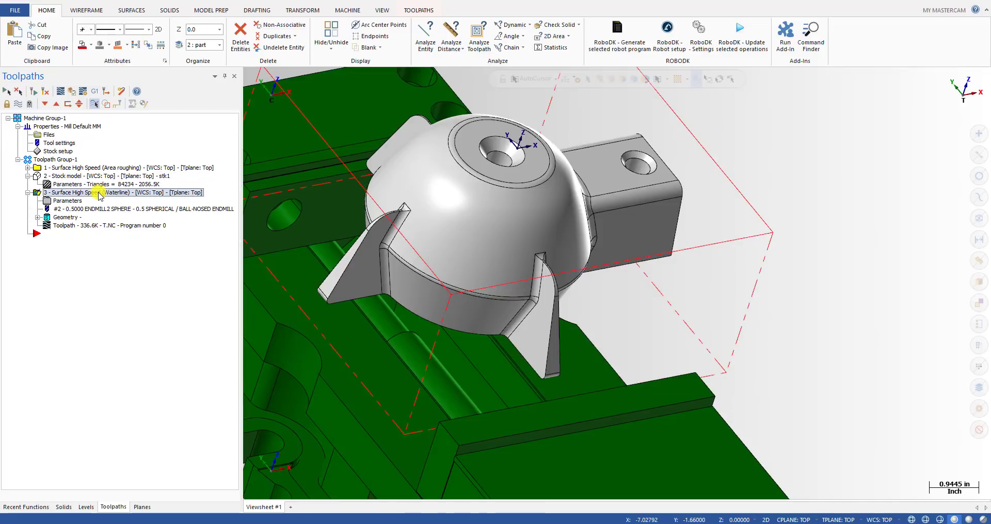
click(88, 227)
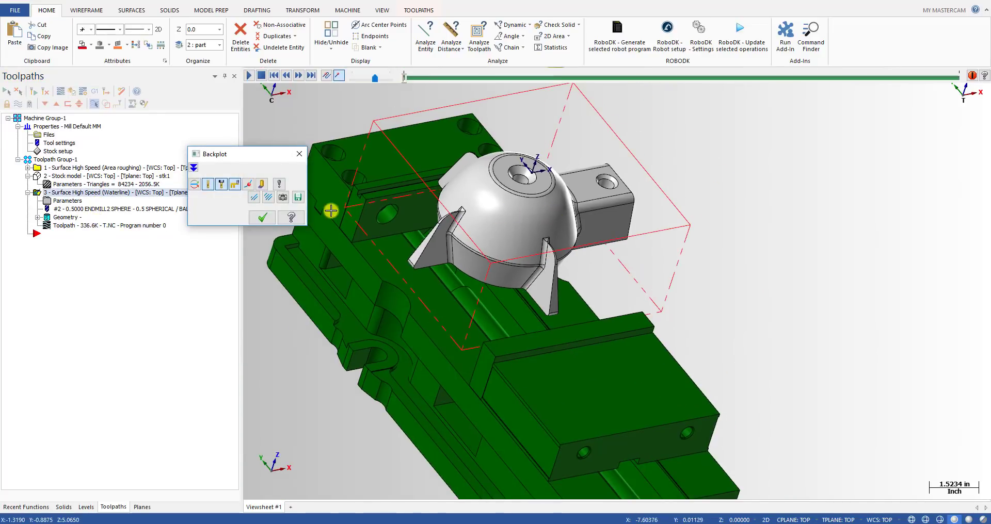
click(261, 219)
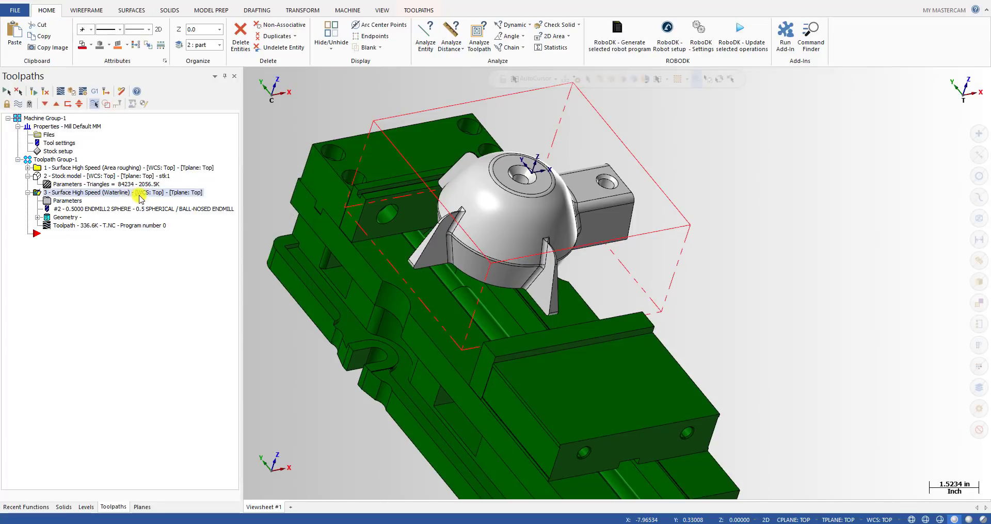
click(91, 228)
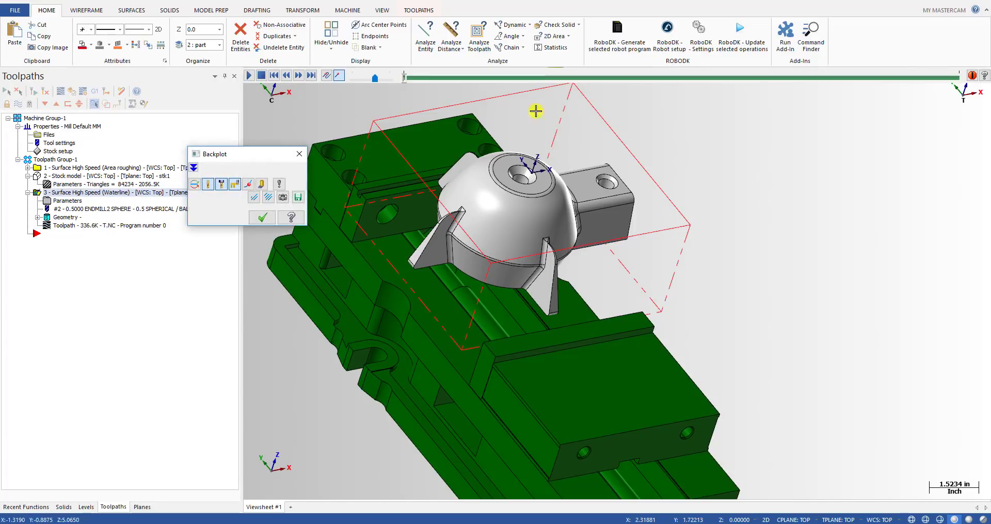
mouse_move(405, 83)
mouse_down()
mouse_move(564, 82)
mouse_move(961, 111)
mouse_up()
mouse_move(617, 283)
middle_down()
mouse_move(590, 256)
mouse_move(591, 241)
mouse_move(622, 250)
middle_up()
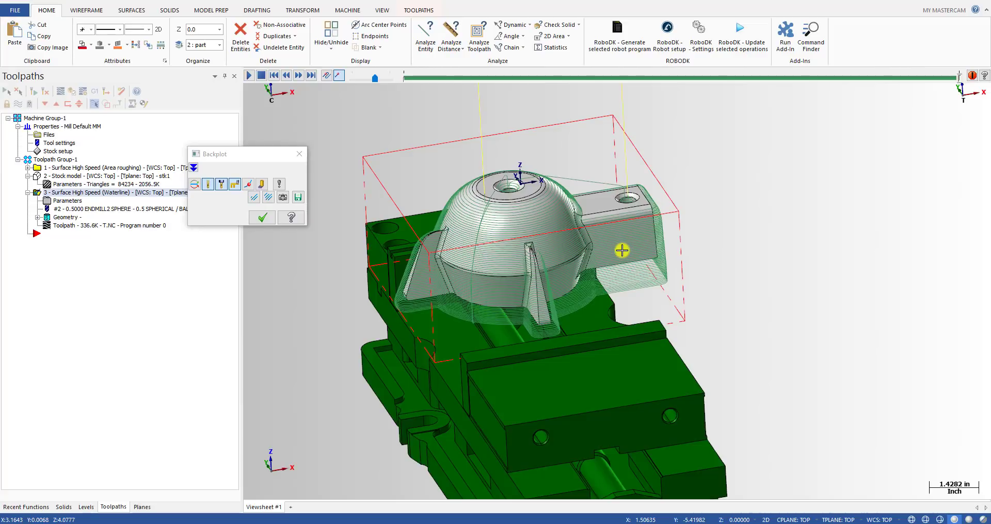
middle_drag(542, 250, 525, 242)
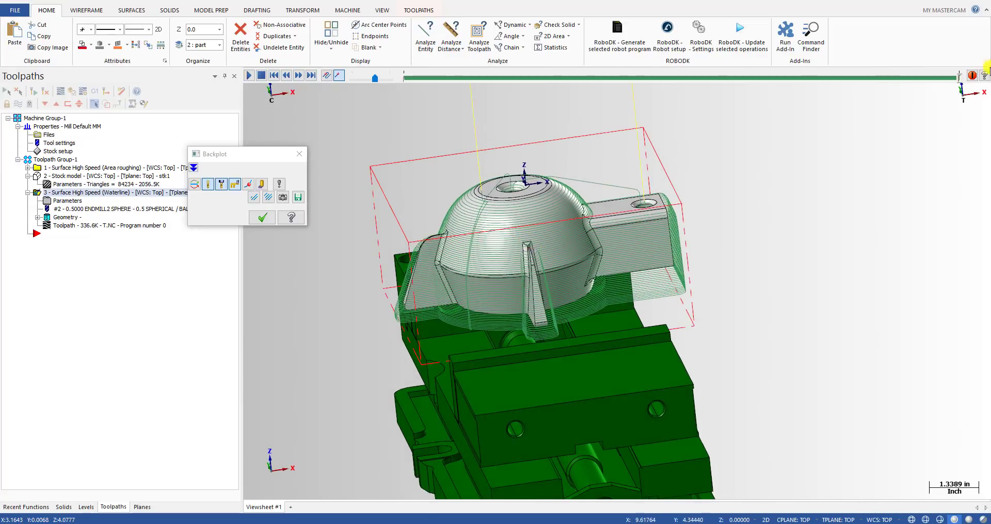
Step: Move the Waterline backplot back and forth through its middle portion to check the tool's position around the dome and fins
drag(961, 83, 690, 101)
middle_drag(604, 257, 671, 231)
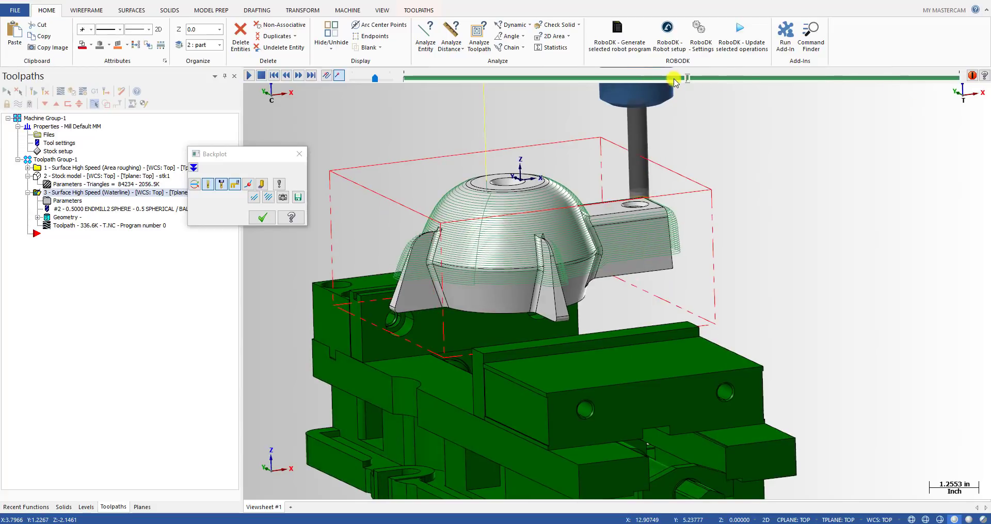
drag(689, 80, 799, 82)
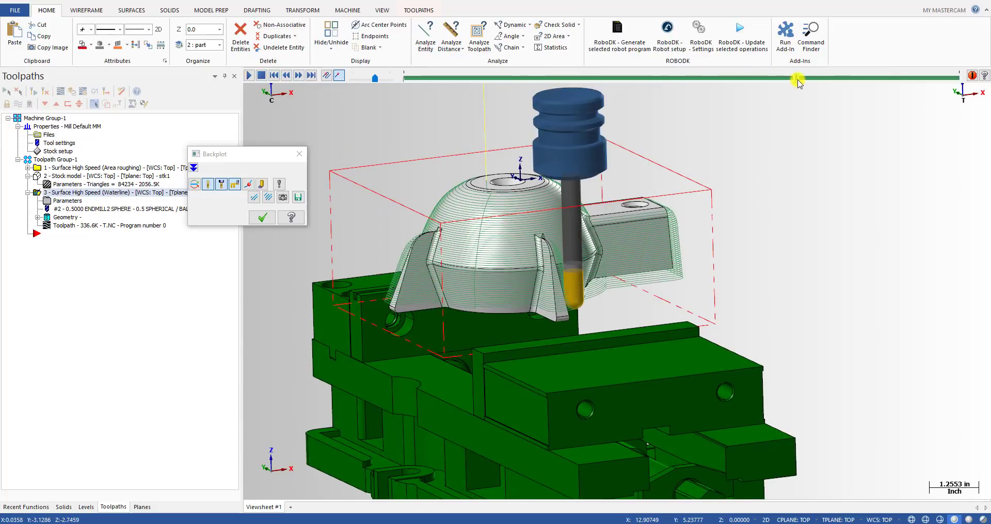
scroll(470, 269, up, 3)
middle_drag(469, 268, 904, 91)
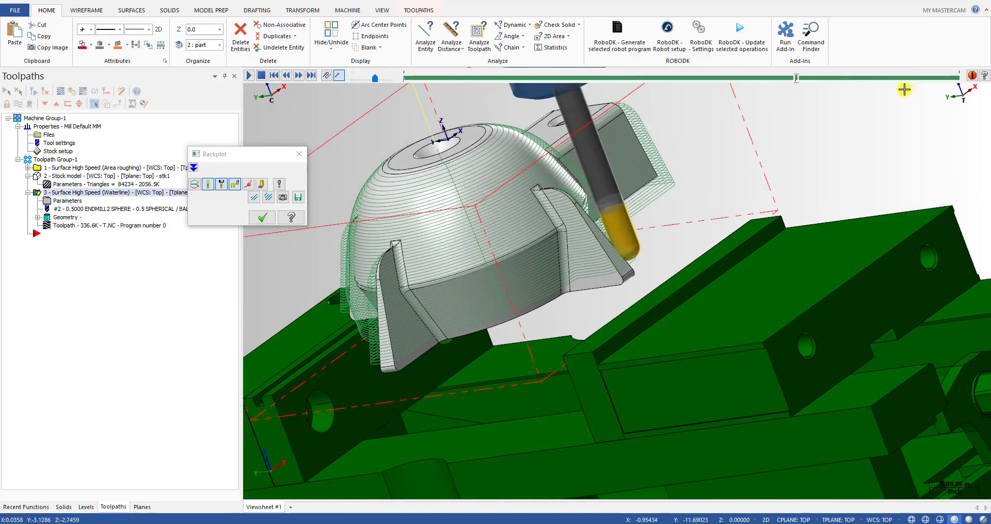
drag(803, 81, 514, 85)
mouse_move(676, 248)
middle_down()
mouse_move(679, 267)
mouse_move(622, 257)
mouse_move(639, 270)
mouse_move(671, 261)
middle_up()
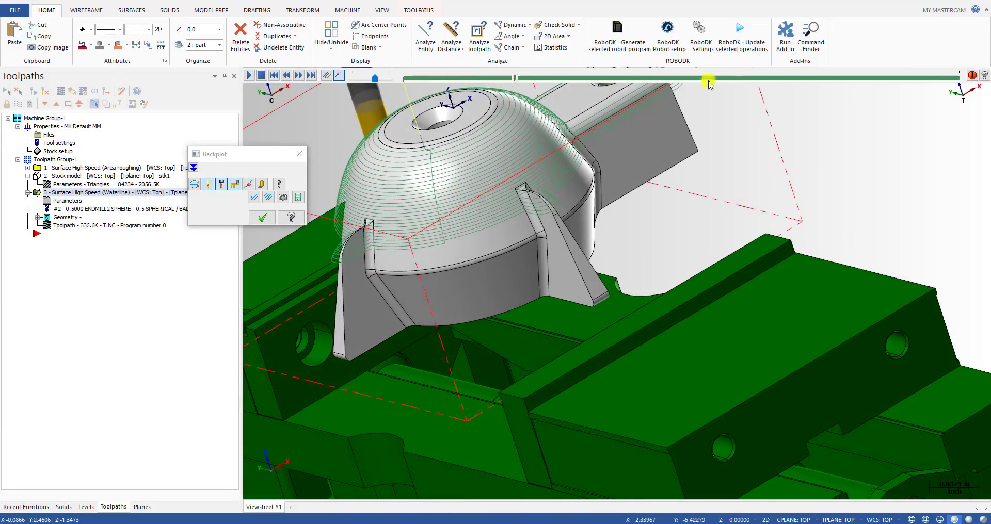
Step: Advance the backplot to the passes below the dome's widest edge and view the wall between the fins up close
drag(514, 80, 721, 86)
middle_drag(454, 270, 341, 278)
key(alt+2)
scroll(498, 179, up, 5)
middle_drag(503, 180, 441, 193)
middle_drag(500, 201, 486, 216)
drag(719, 79, 751, 93)
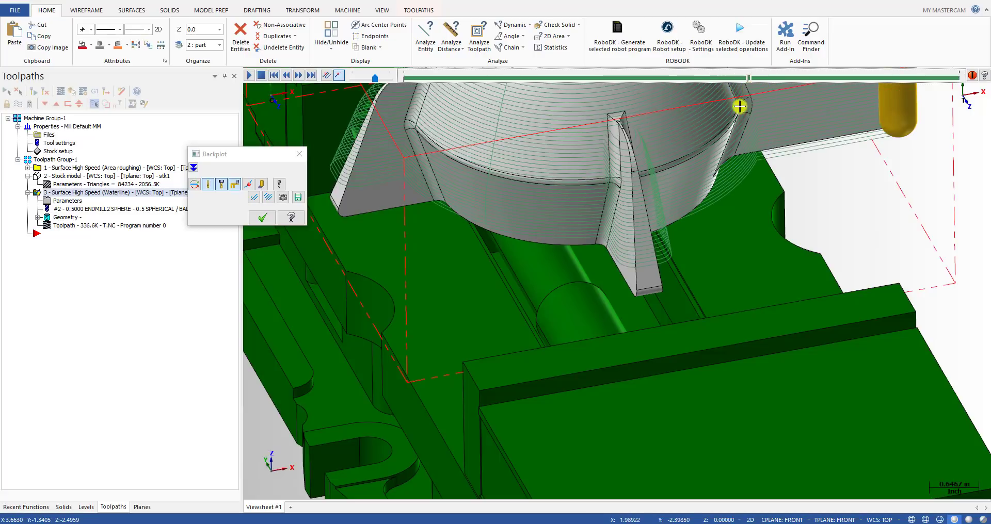
Step: Examine how the ball end mill and its passes meet the undercut wall between the fins
scroll(550, 252, down, 2)
middle_drag(550, 252, 609, 151)
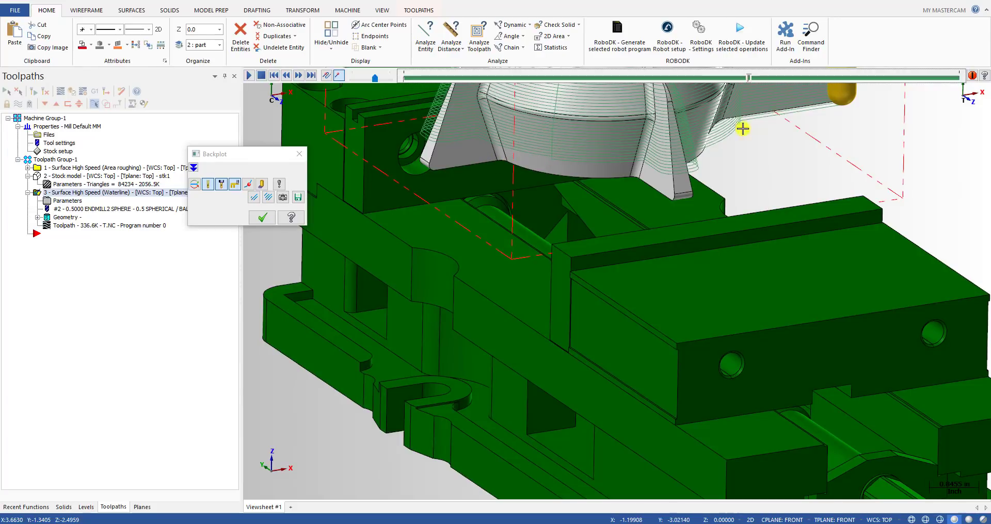
mouse_move(571, 159)
middle_down()
mouse_move(502, 151)
mouse_move(460, 159)
mouse_move(693, 171)
mouse_move(519, 113)
mouse_move(674, 123)
mouse_move(642, 158)
mouse_move(613, 136)
mouse_move(637, 151)
mouse_move(565, 146)
middle_up()
scroll(675, 123, up, 3)
scroll(610, 142, up, 1)
scroll(613, 137, down, 4)
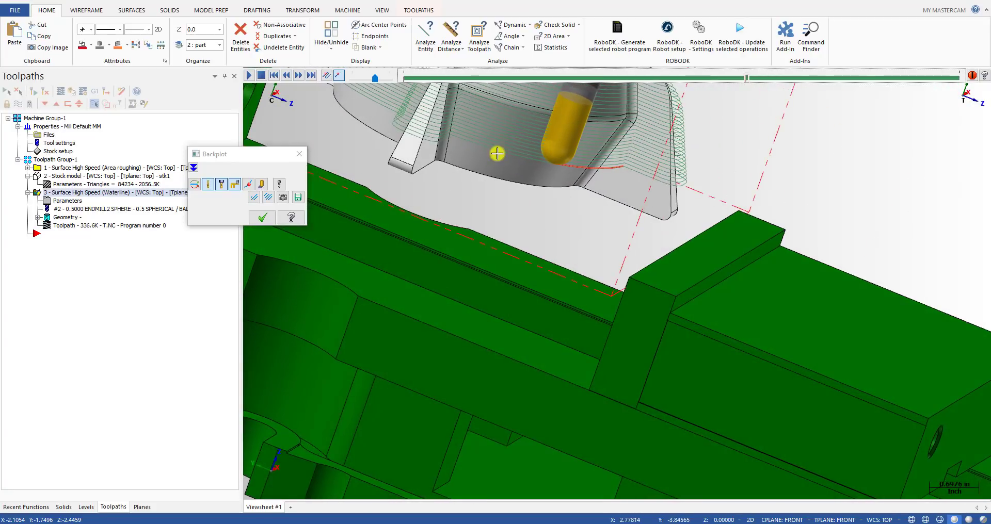
scroll(562, 170, down, 4)
middle_drag(571, 162, 565, 163)
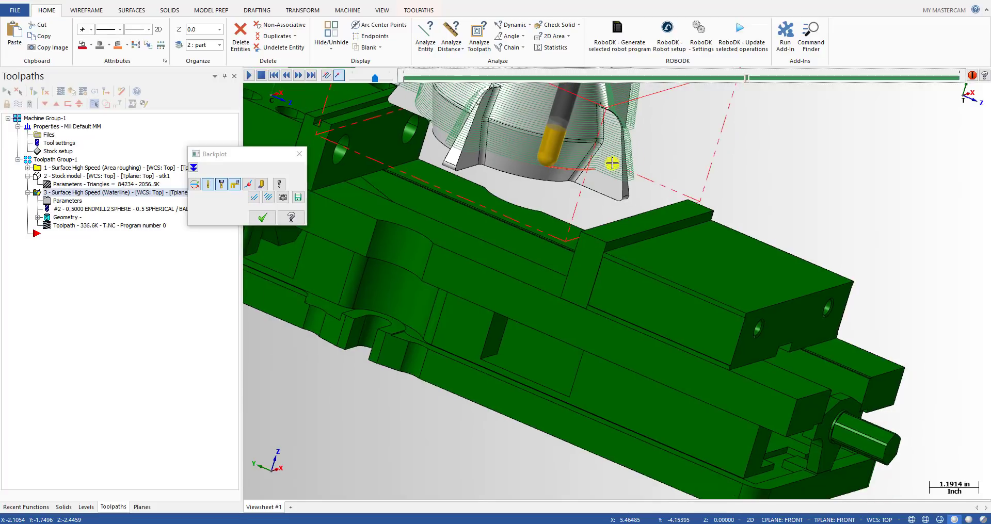
Step: Advance the backplot close to its end and inspect the lowest passes from a front view
drag(784, 89, 933, 108)
scroll(622, 202, down, 4)
middle_drag(634, 191, 573, 180)
scroll(611, 177, up, 4)
middle_drag(639, 175, 643, 162)
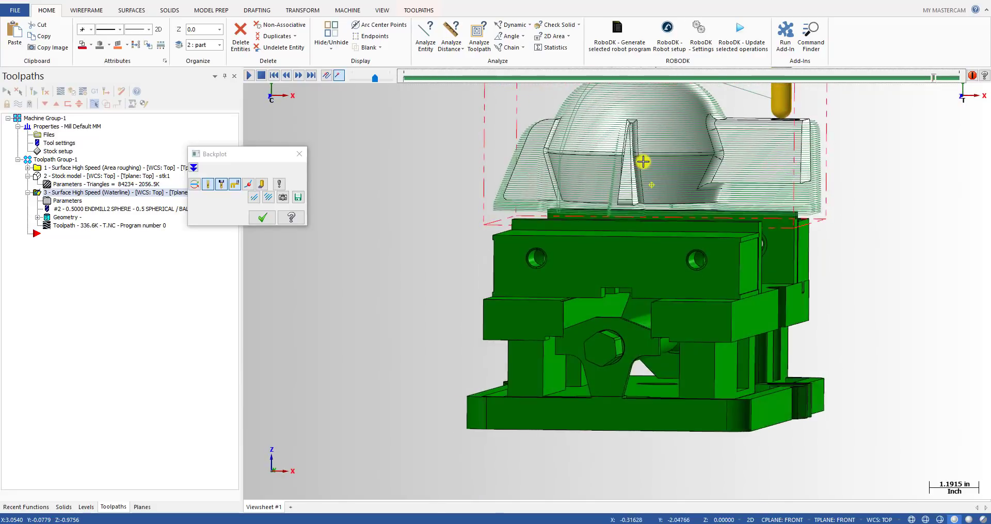
scroll(659, 161, up, 3)
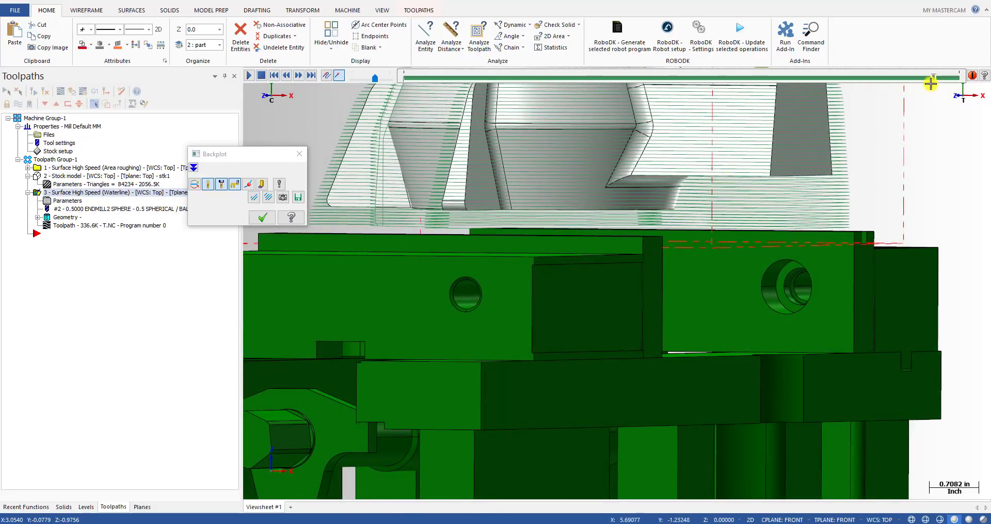
Step: Rewind and replay the later Waterline passes to compare their depth levels along the undercut walls
drag(886, 79, 658, 78)
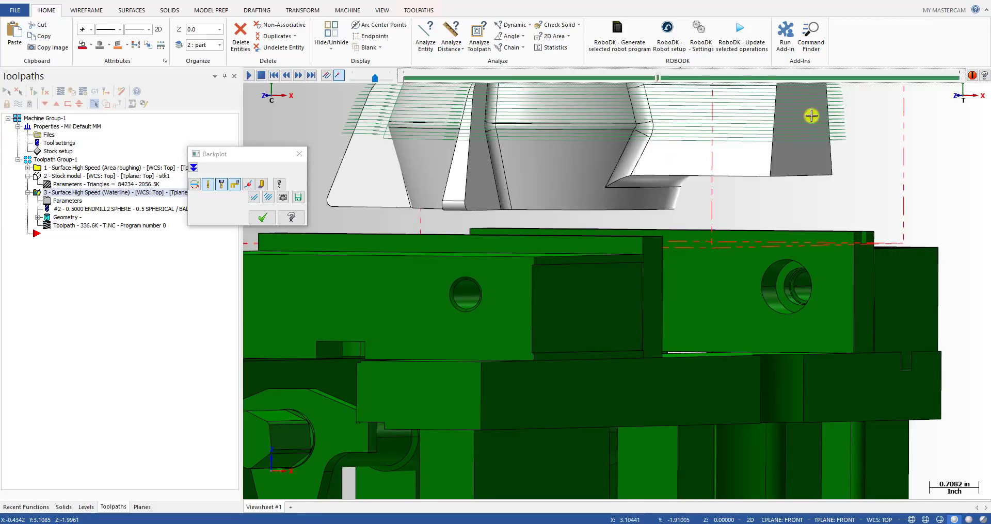
drag(657, 81, 832, 101)
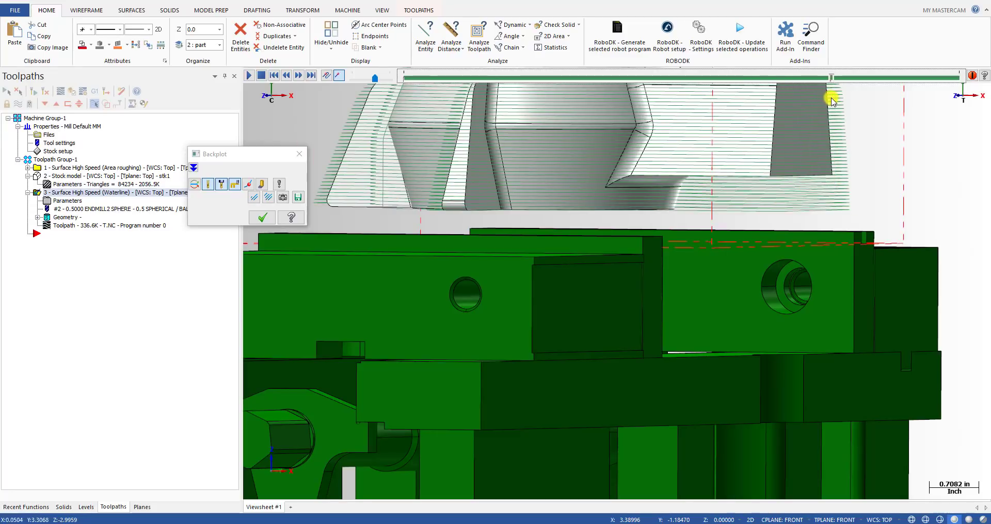
scroll(576, 187, down, 2)
middle_drag(577, 188, 653, 221)
middle_drag(502, 181, 532, 125)
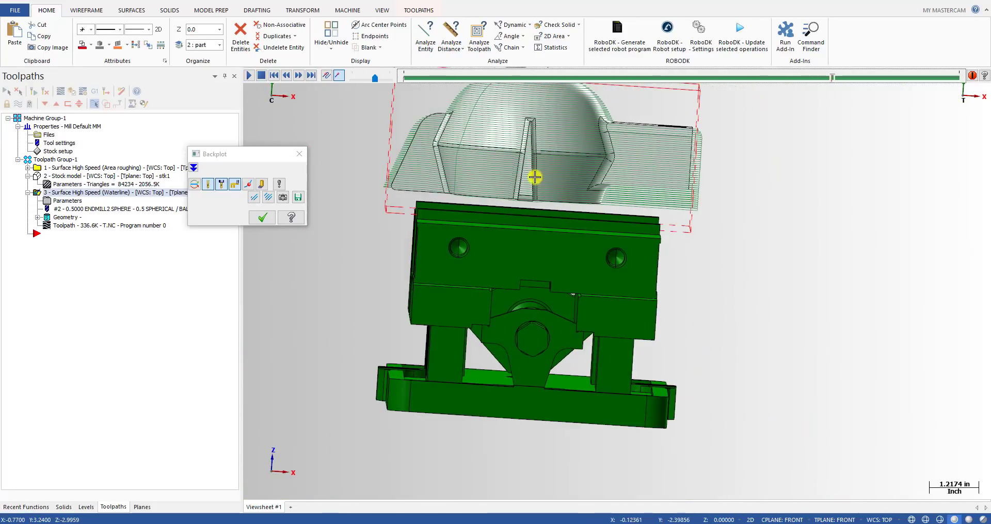
Step: Advance the backplot to the lower passes, inspect them around the fins and below the drilled arm, and close the backplot
scroll(530, 196, down, 1)
mouse_move(834, 79)
mouse_down()
mouse_move(946, 82)
mouse_move(834, 95)
mouse_move(864, 99)
mouse_up()
scroll(724, 178, up, 1)
middle_drag(723, 178, 695, 183)
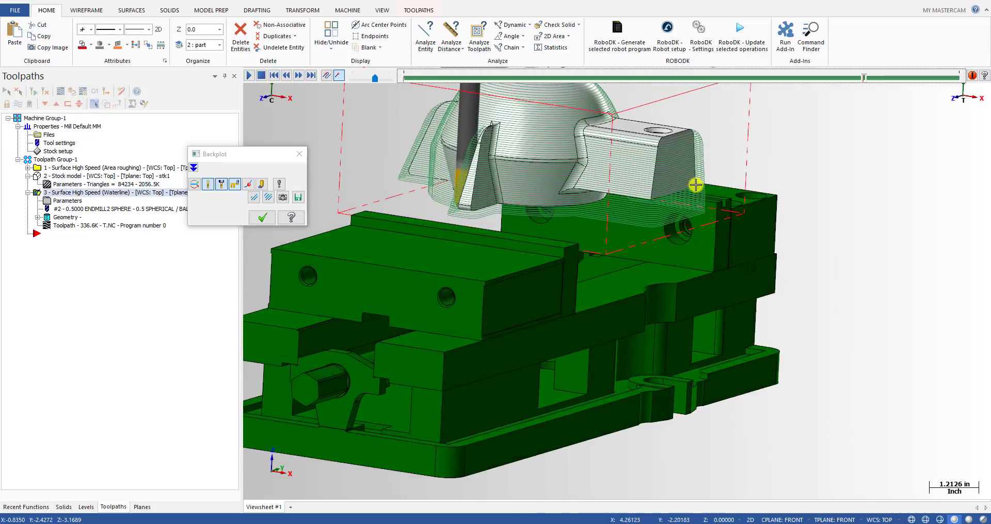
scroll(695, 185, up, 13)
middle_drag(633, 206, 539, 236)
middle_drag(608, 231, 516, 231)
scroll(554, 225, down, 2)
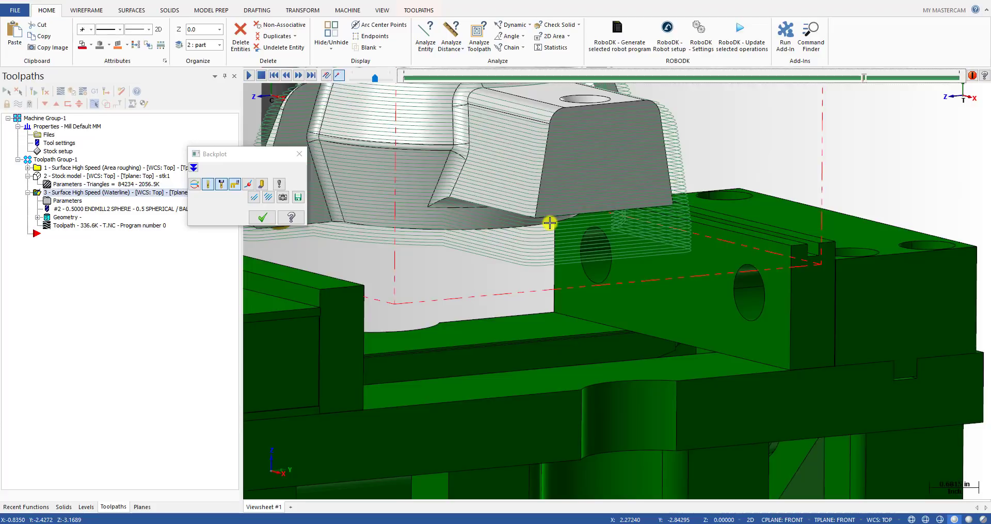
scroll(571, 199, down, 2)
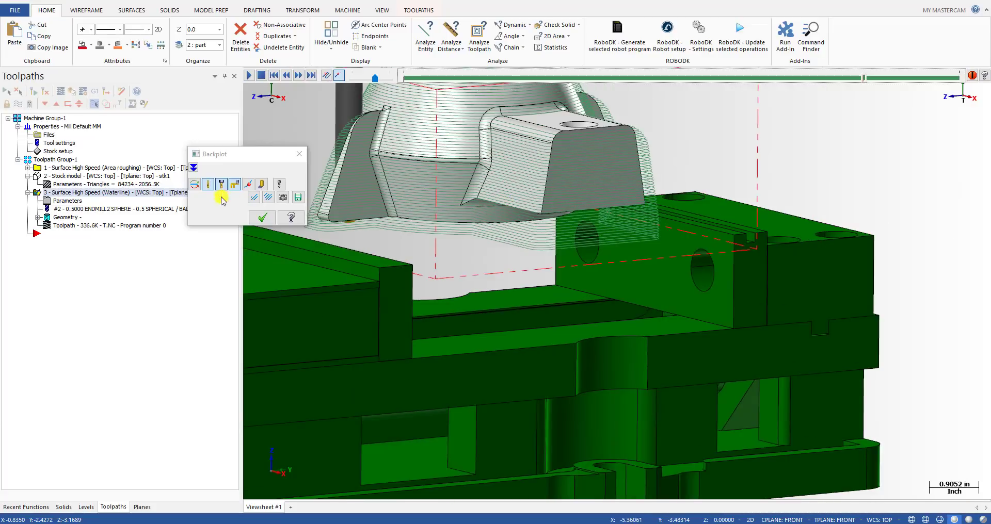
click(263, 220)
Step: Reopen the Waterline backplot and advance it through the upper passes to those around the drilled arm
scroll(546, 219, down, 2)
middle_drag(548, 219, 585, 185)
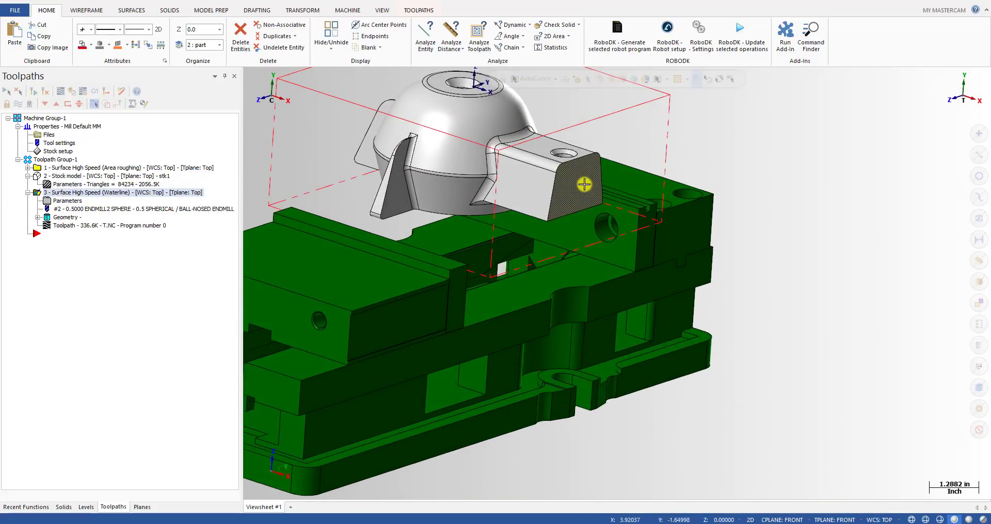
key(alt+1)
scroll(621, 196, up, 2)
middle_drag(640, 234, 608, 237)
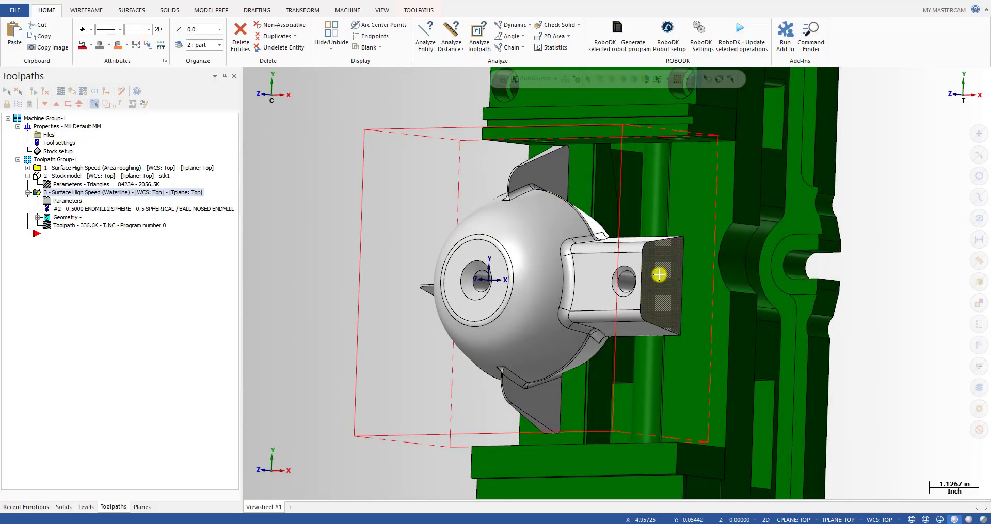
click(85, 225)
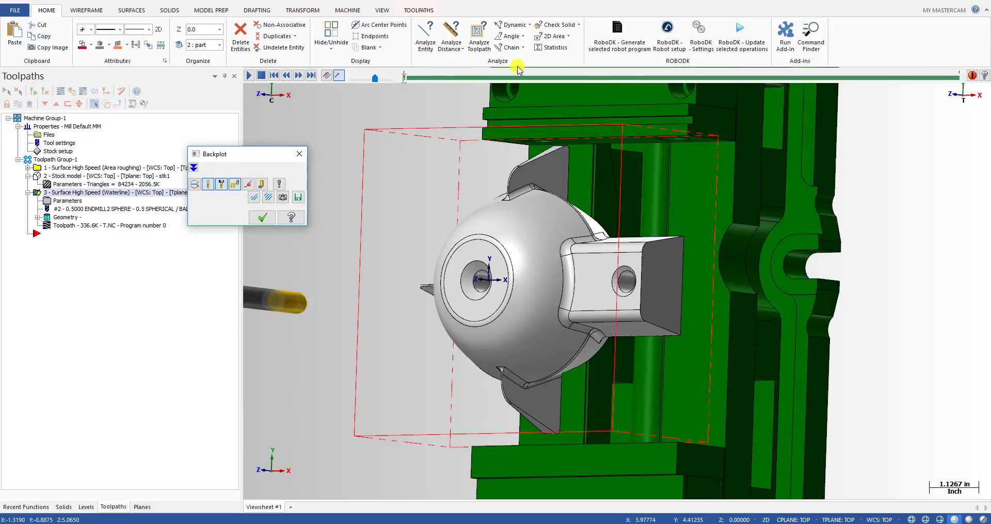
drag(405, 79, 574, 97)
scroll(662, 283, up, 1)
middle_drag(679, 312, 671, 272)
scroll(660, 278, up, 3)
drag(574, 81, 675, 92)
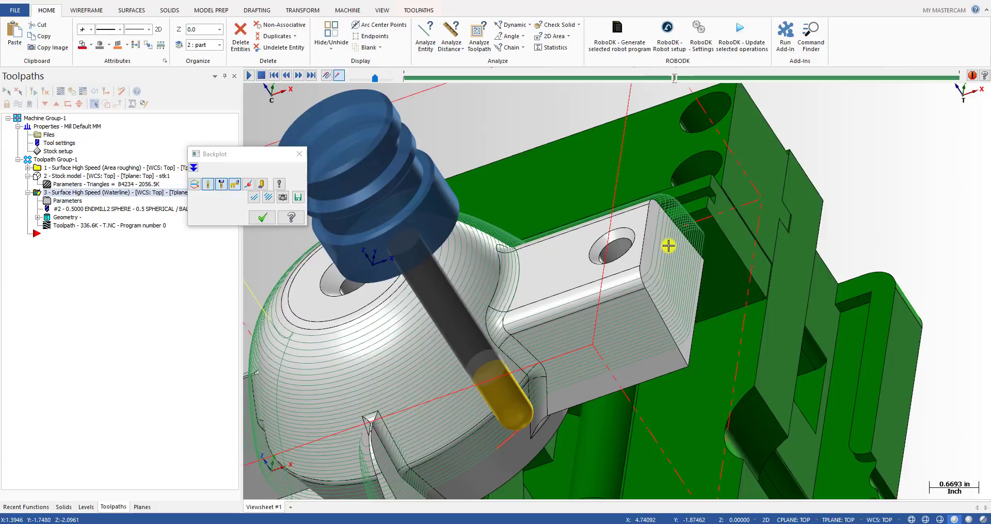
Step: Check the tool holder and the passes around the part outline from the top view, and close the backplot
key(alt+1)
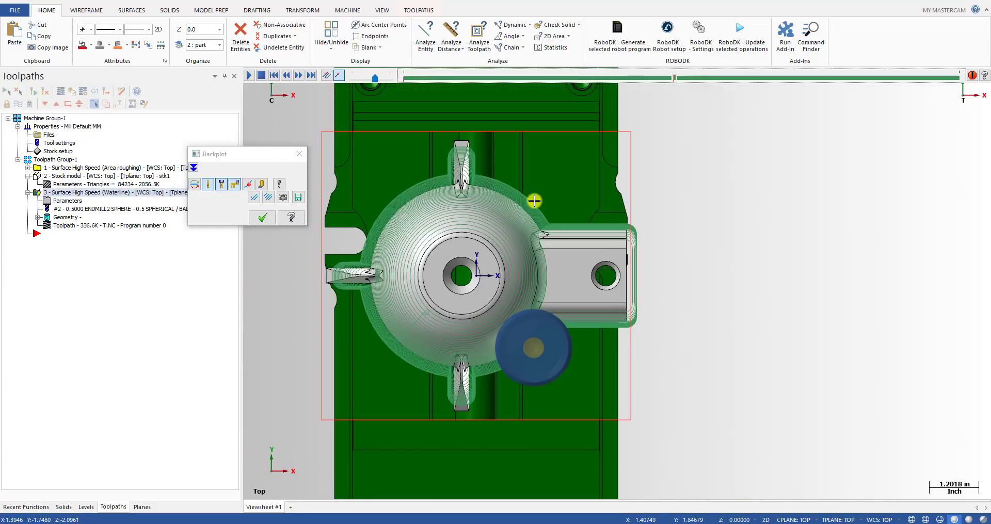
scroll(536, 240, down, 1)
click(261, 221)
Step: Backplot the Waterline passes nearly to the end, view them around the dome's front, and exit the backplot
middle_drag(516, 289, 518, 221)
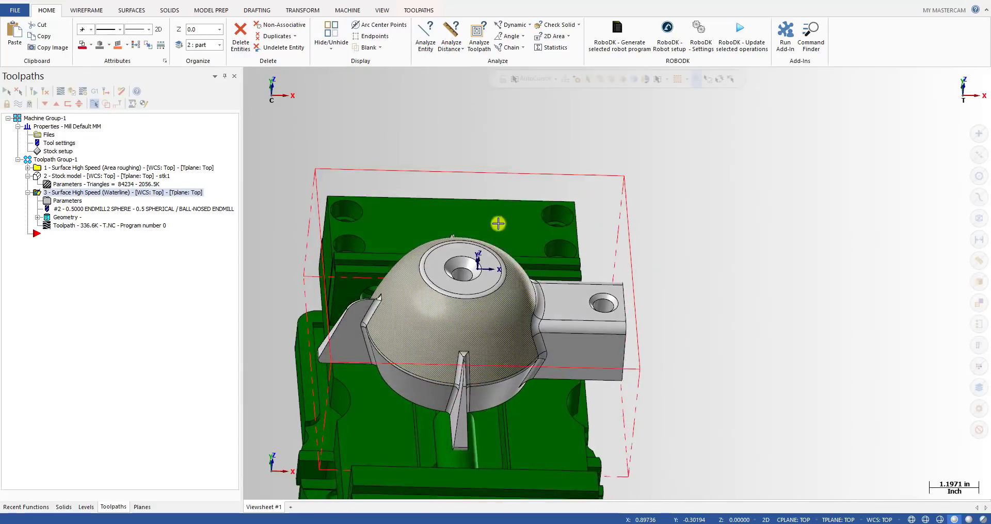
click(58, 228)
drag(405, 81, 930, 122)
middle_drag(517, 412, 576, 373)
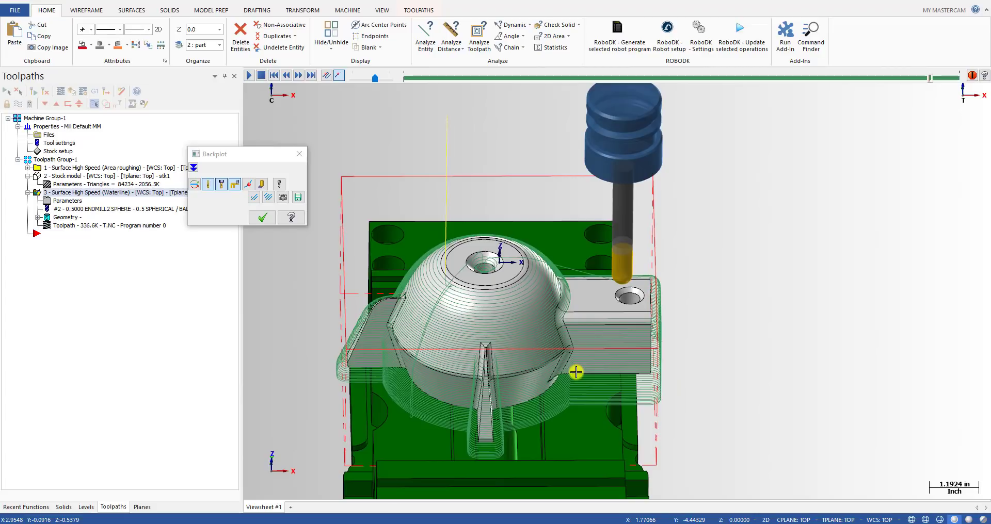
key(Escape)
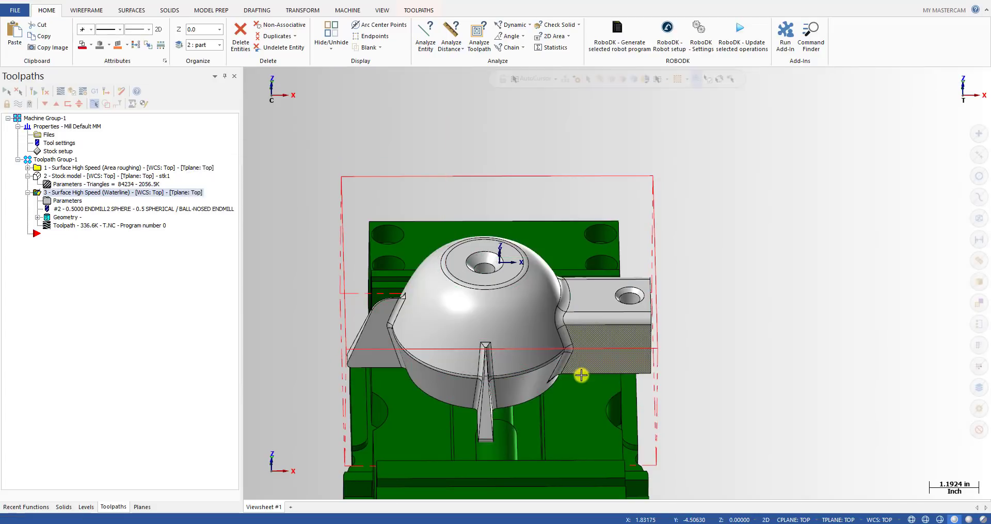
Step: Backplot the Waterline toolpath again, rewind to the passes near the dome's widest edge, and advance back to the lower passes
middle_drag(623, 345, 592, 349)
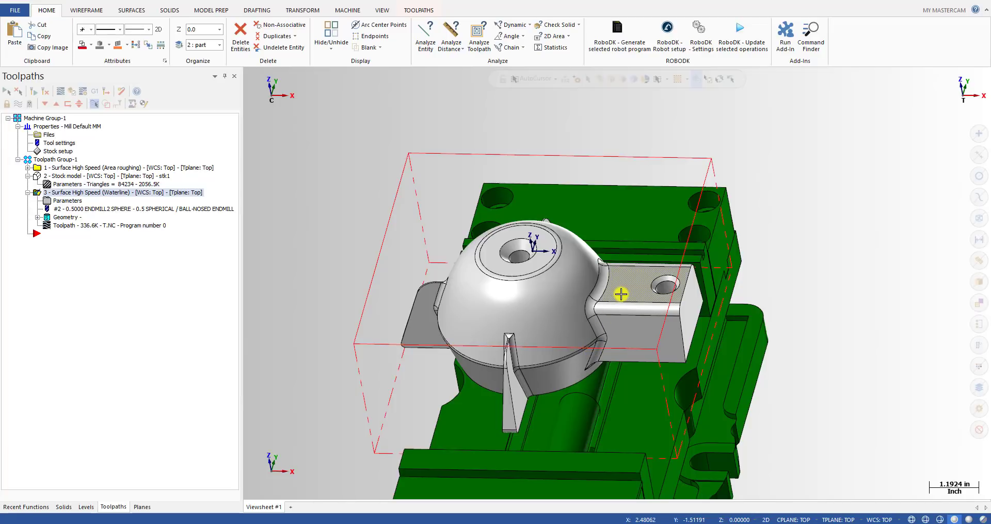
click(63, 226)
mouse_move(403, 79)
mouse_down()
mouse_move(756, 86)
mouse_move(899, 101)
mouse_up()
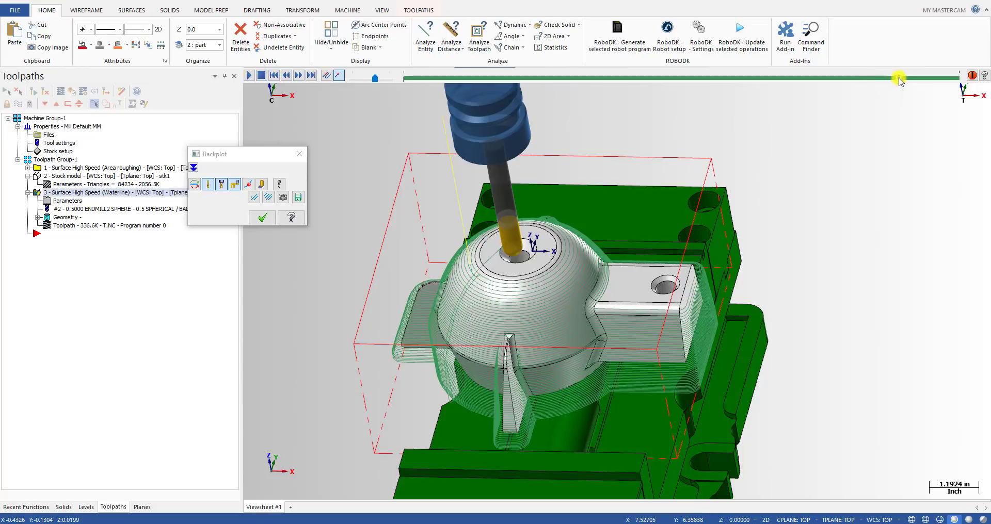
mouse_move(858, 79)
mouse_down()
mouse_move(542, 78)
mouse_move(600, 83)
mouse_up()
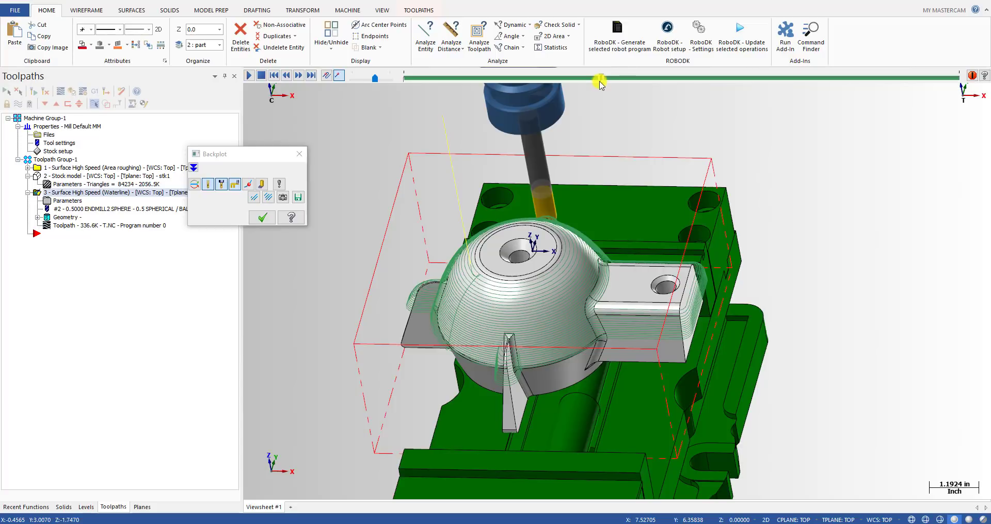
drag(628, 83, 674, 85)
middle_drag(495, 301, 553, 286)
drag(674, 81, 895, 83)
Step: Compare the lower passes with the undercut wall and fins from the front and the side
scroll(663, 325, down, 2)
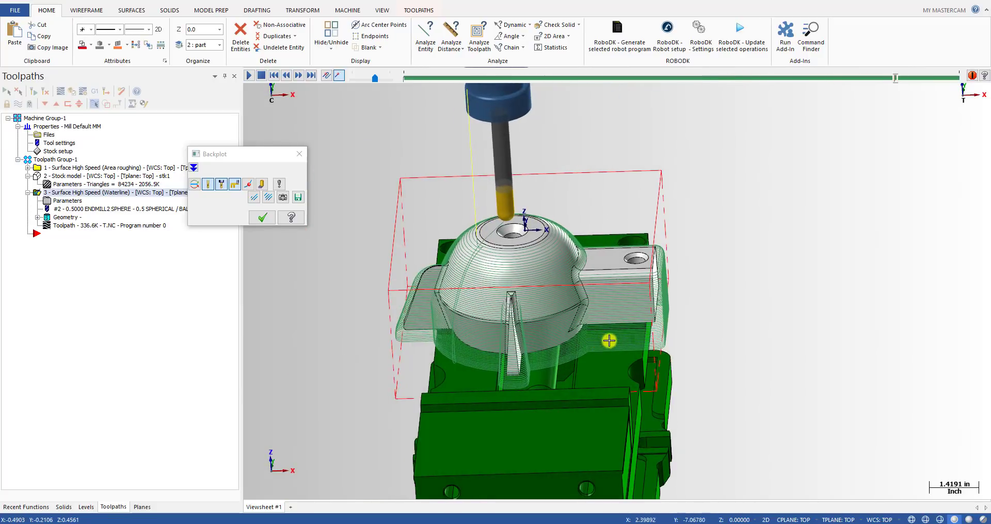
scroll(635, 337, up, 1)
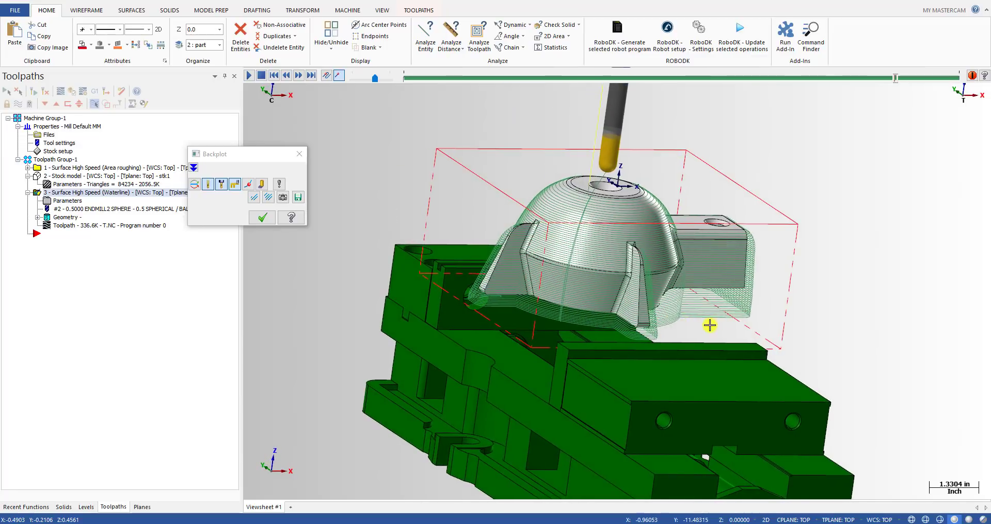
scroll(711, 309, up, 1)
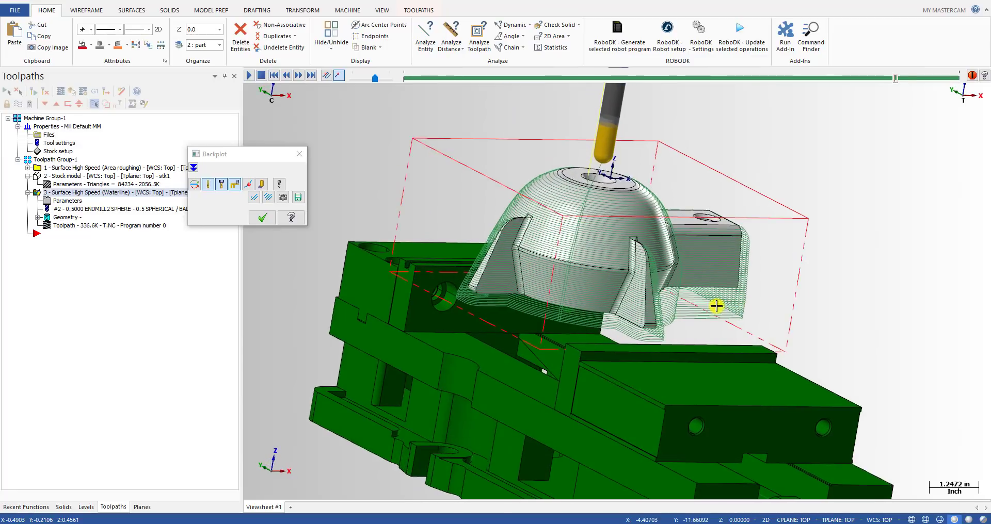
click(529, 327)
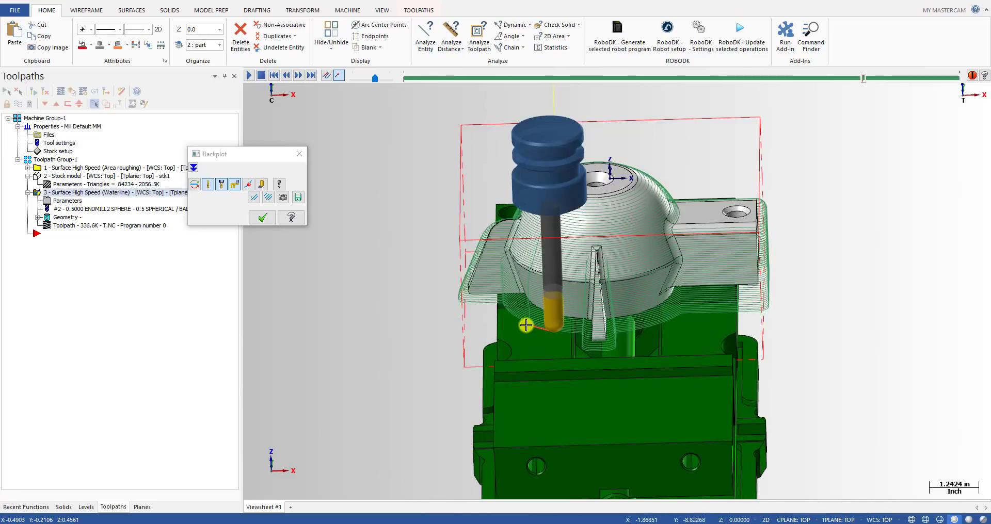
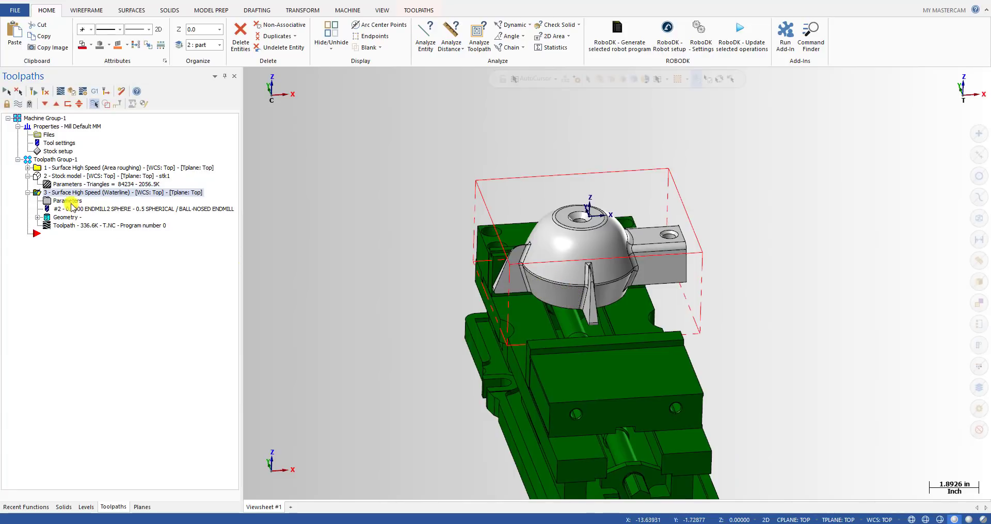
Step: Run the Waterline backplot once more from the start to near its end and close it
click(71, 226)
drag(406, 79, 932, 122)
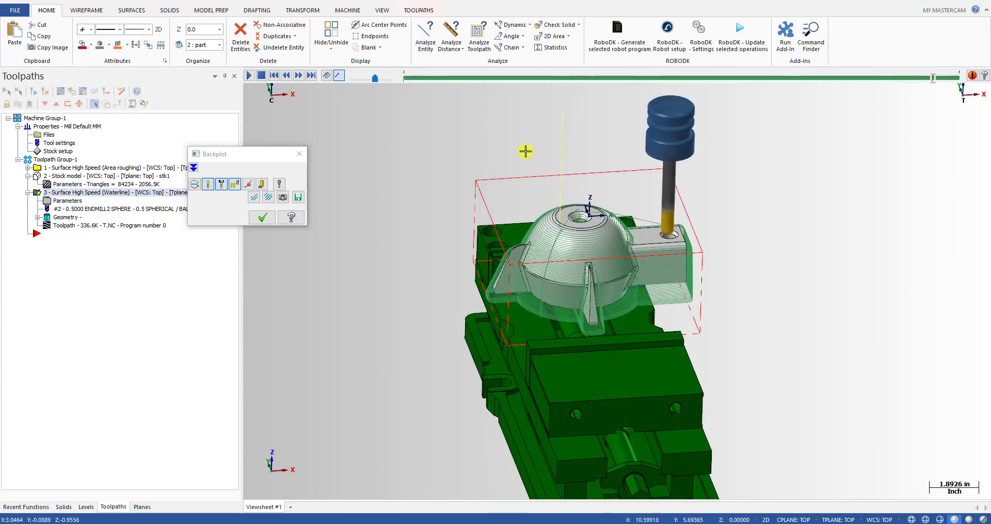
click(262, 217)
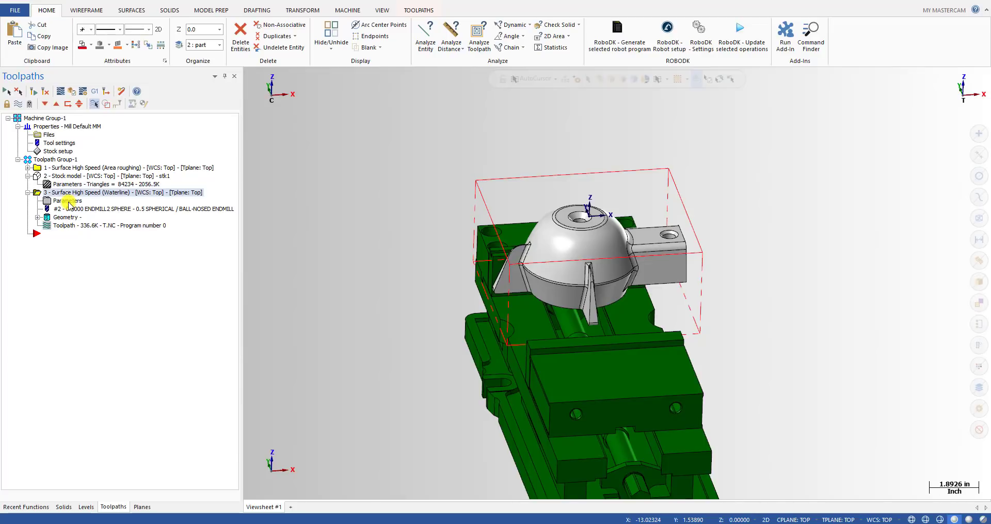
Step: Open the Waterline parameters and review the machining geometry and the containment boundary settings
click(68, 201)
click(197, 162)
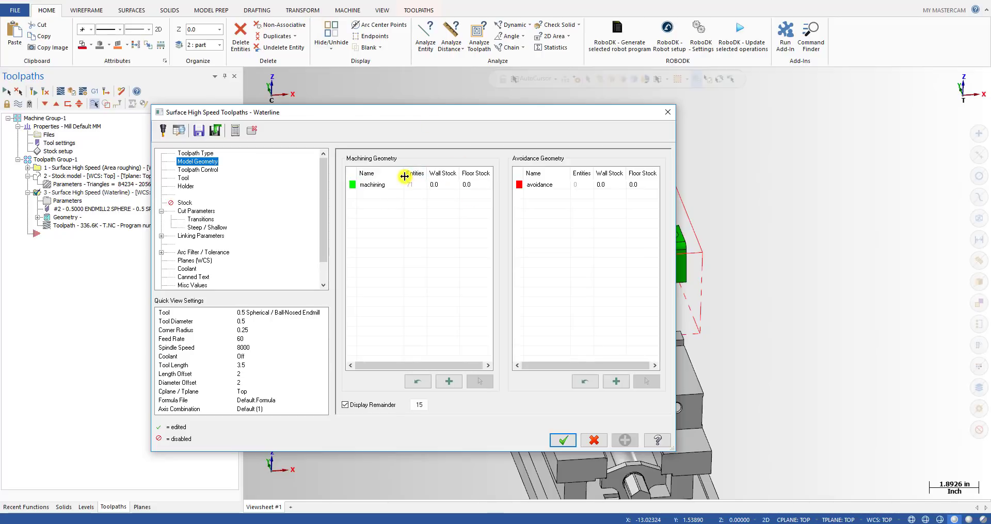
click(412, 186)
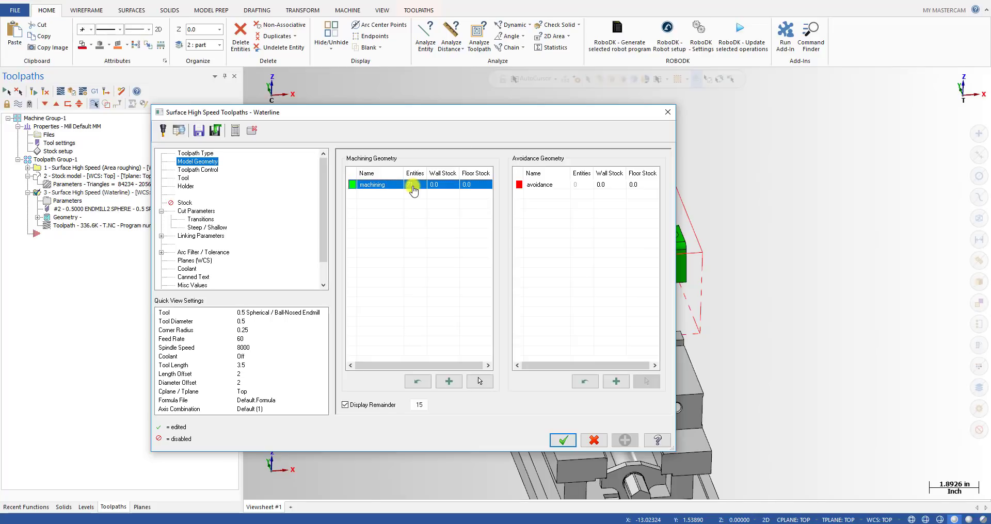
click(198, 169)
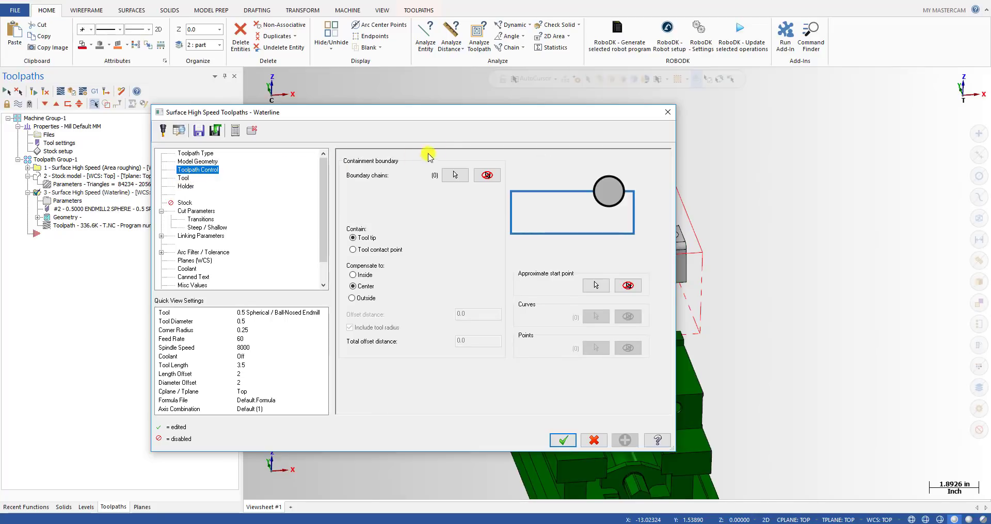
drag(462, 115, 364, 95)
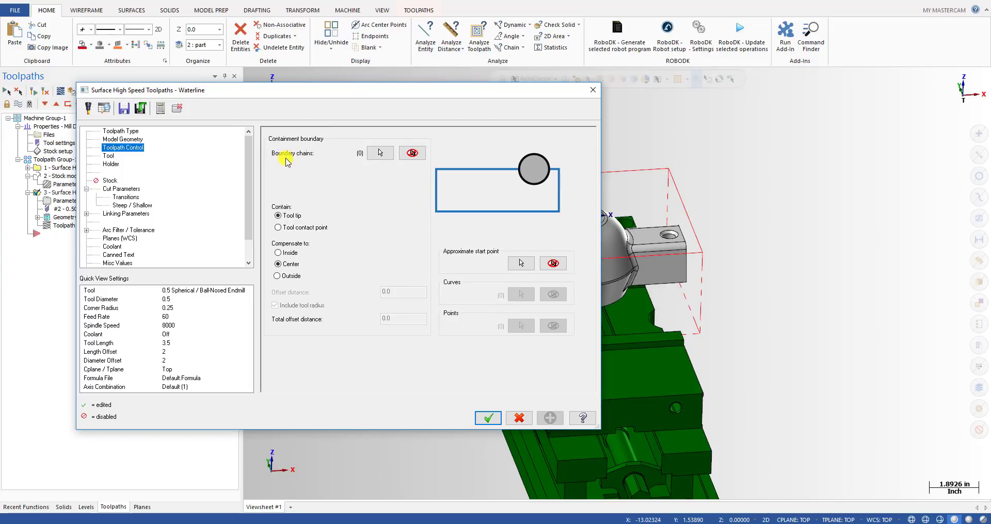
Step: Review the Waterline holder, cut parameters and steep/shallow settings, including the angle range, and accept the parameters
click(111, 164)
click(119, 189)
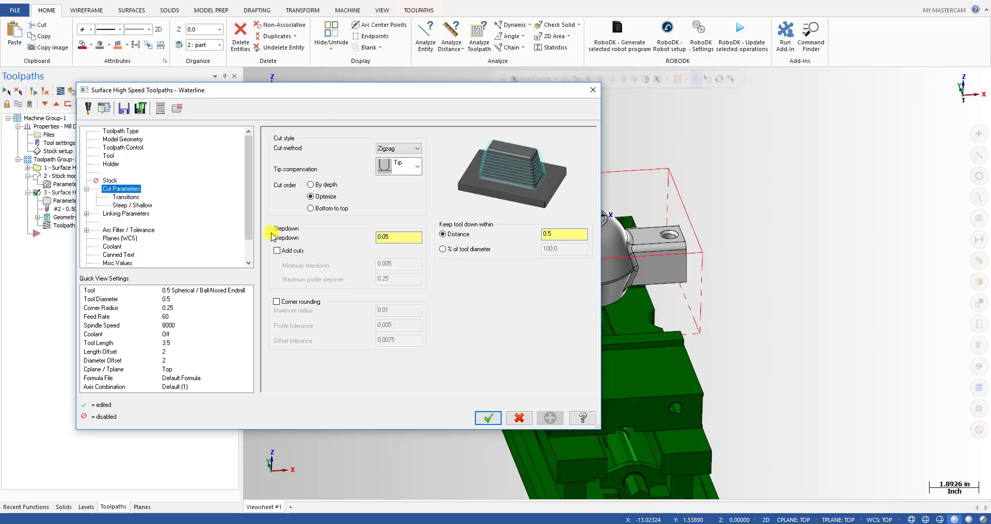
click(126, 205)
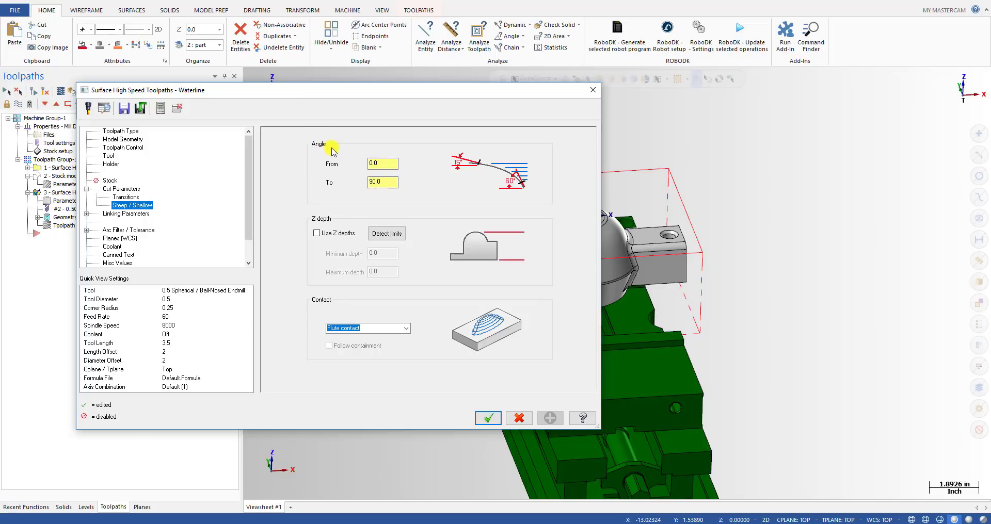
drag(390, 163, 368, 163)
click(494, 418)
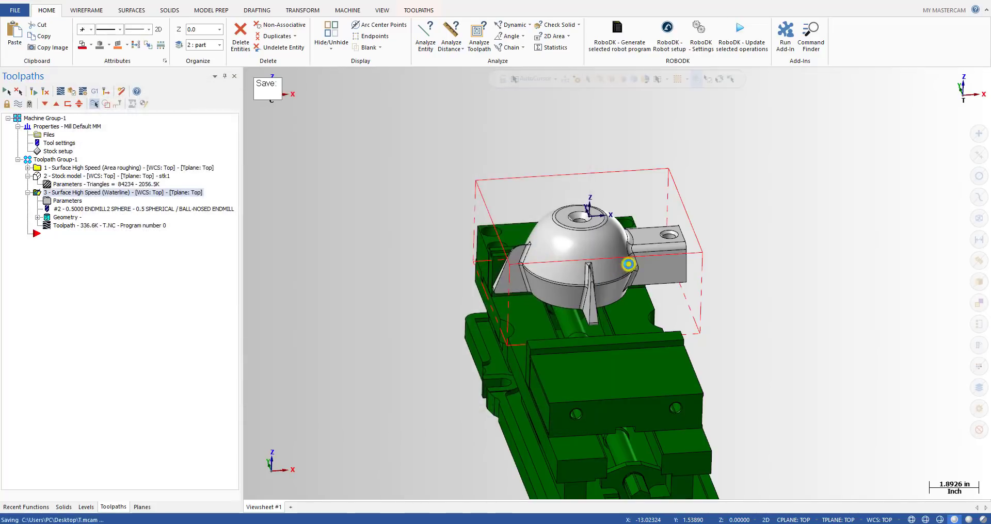
Step: Regenerate the Waterline toolpath and run its backplot to the end
scroll(623, 228, up, 4)
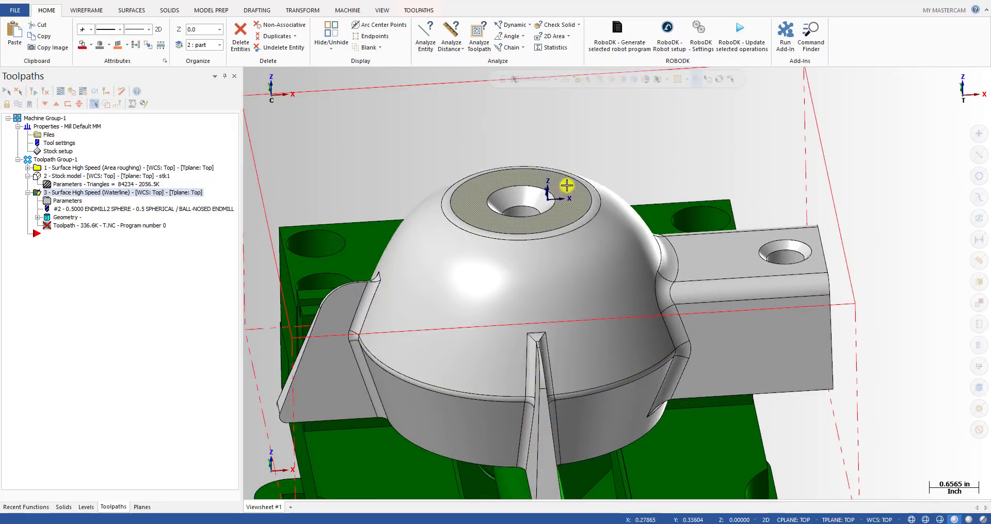
scroll(572, 187, down, 2)
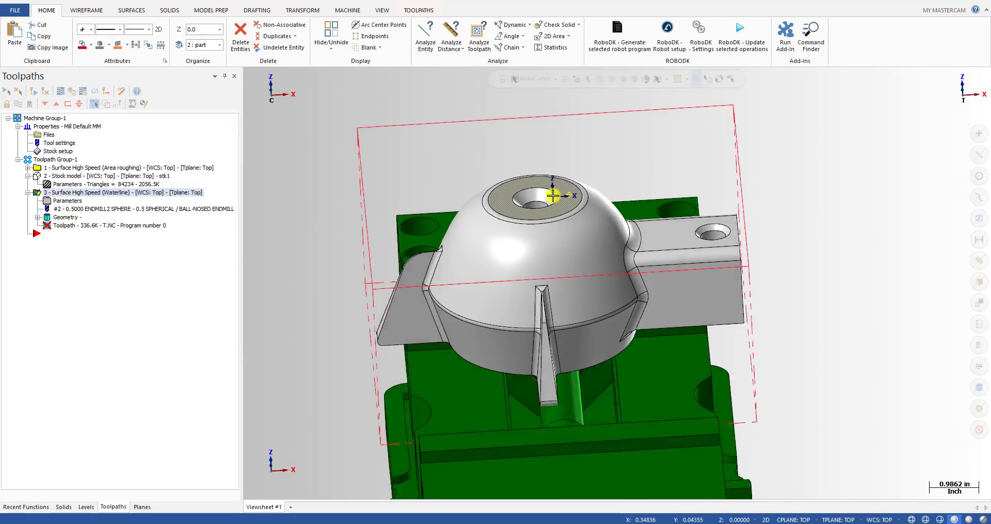
middle_drag(566, 189, 768, 237)
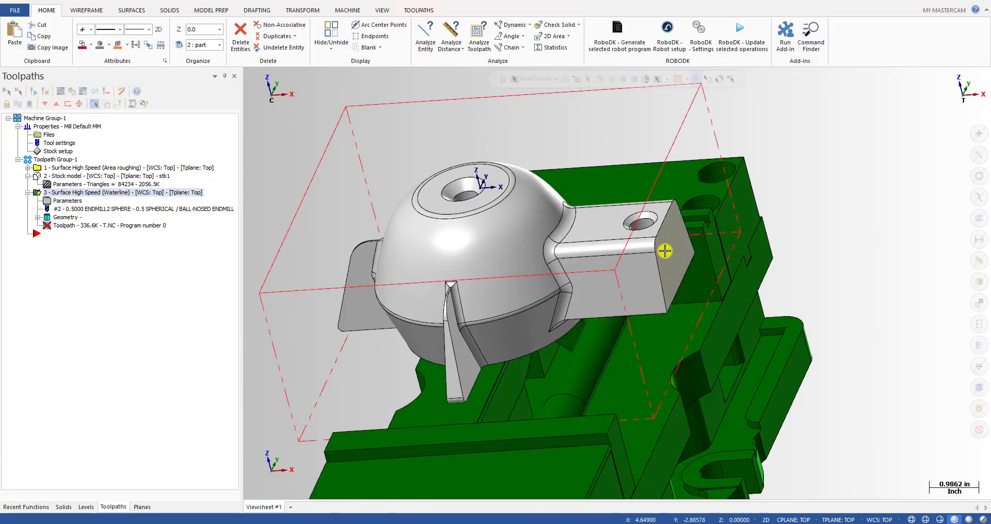
click(31, 92)
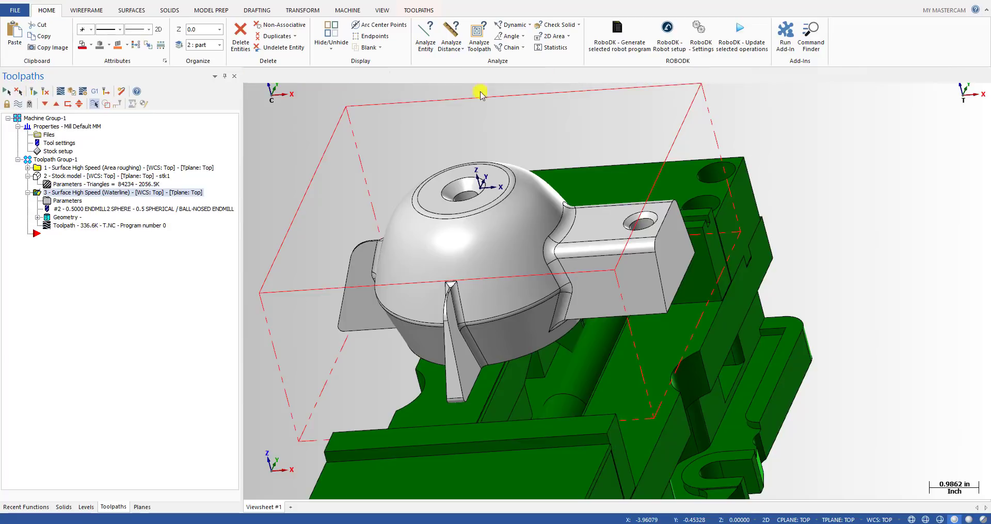
drag(405, 78, 968, 145)
Step: Examine the regenerated passes up close along the undercut wall between the fins and beside the fin face
middle_drag(652, 275, 767, 257)
scroll(535, 302, down, 3)
middle_drag(535, 303, 509, 310)
scroll(498, 306, up, 3)
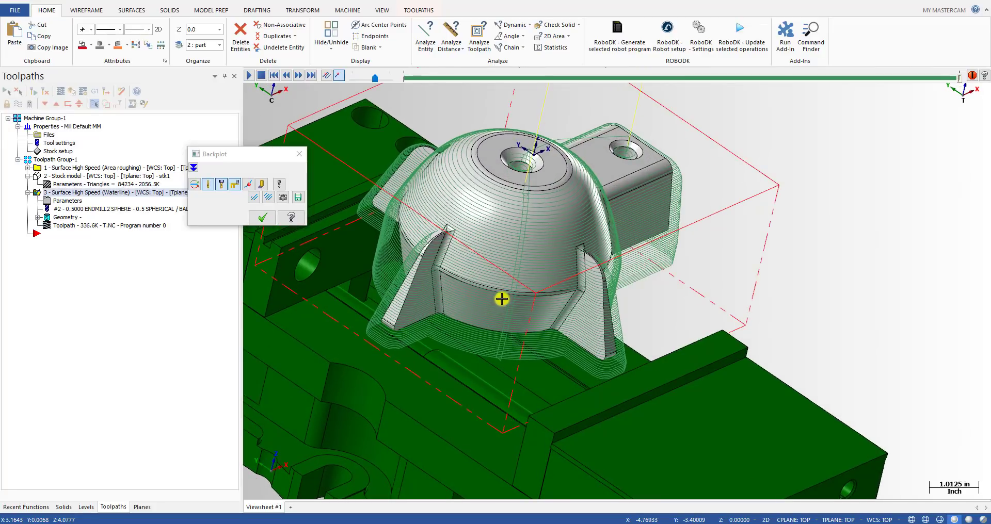
scroll(524, 298, down, 2)
middle_drag(588, 289, 516, 294)
scroll(507, 293, up, 3)
scroll(516, 294, up, 5)
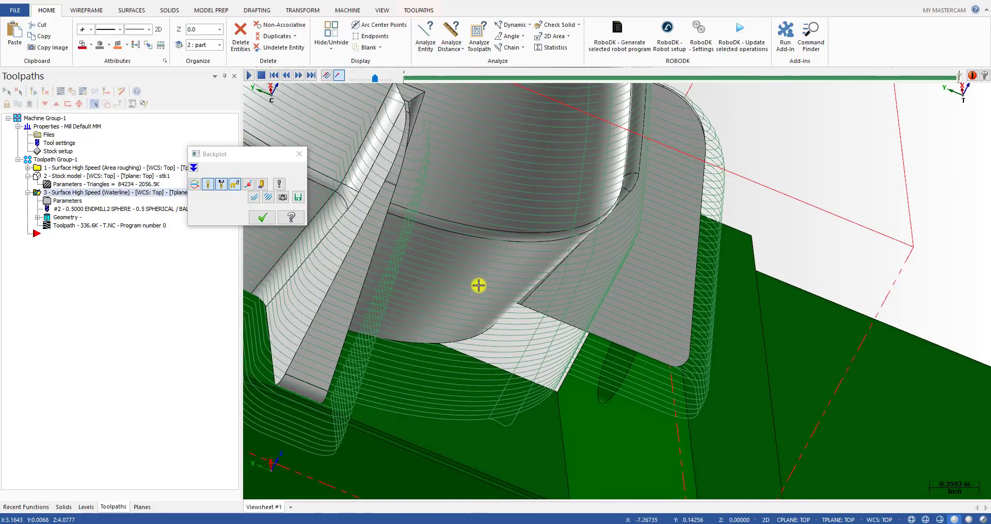
middle_drag(491, 290, 457, 289)
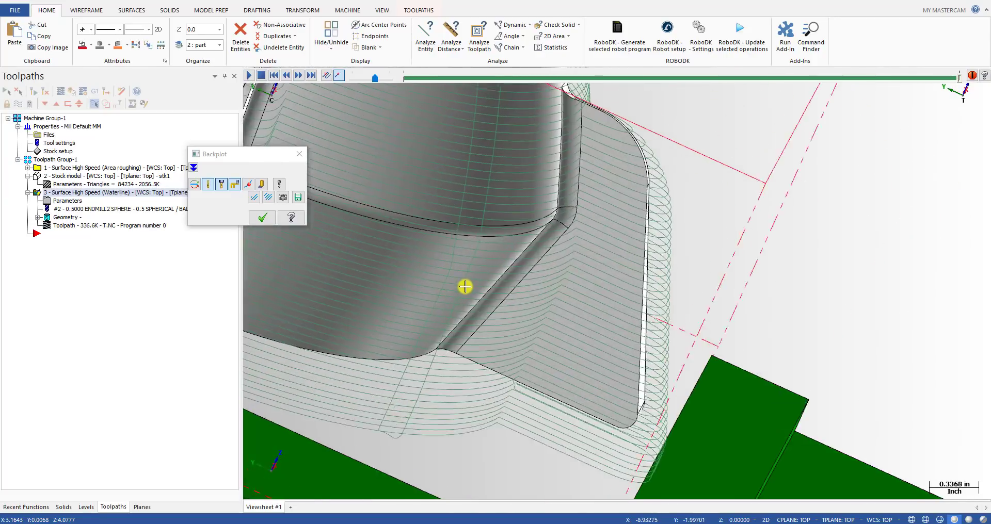
Step: Play the Waterline backplot back and forth to examine where passes form along the fins and undercut wall, and close the backplot
scroll(458, 289, down, 1)
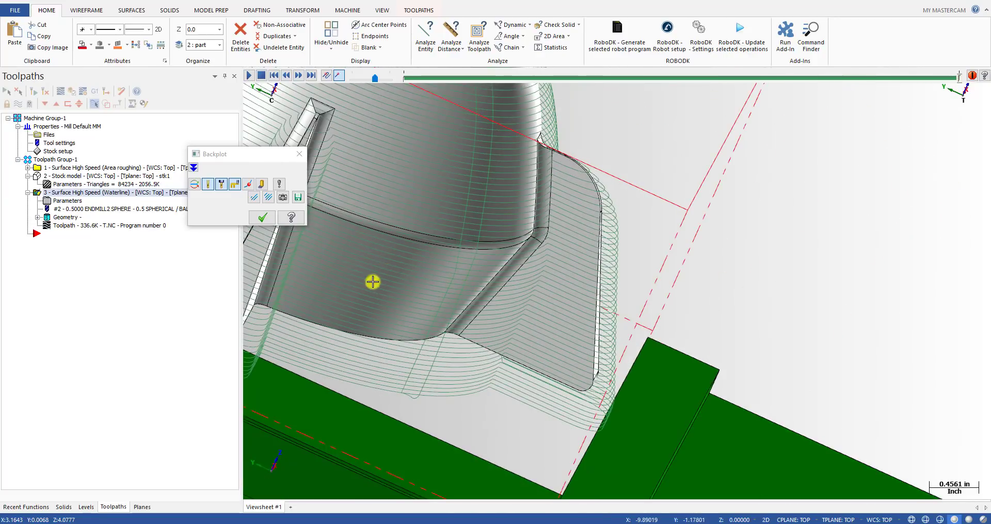
scroll(474, 283, down, 1)
middle_drag(475, 283, 412, 293)
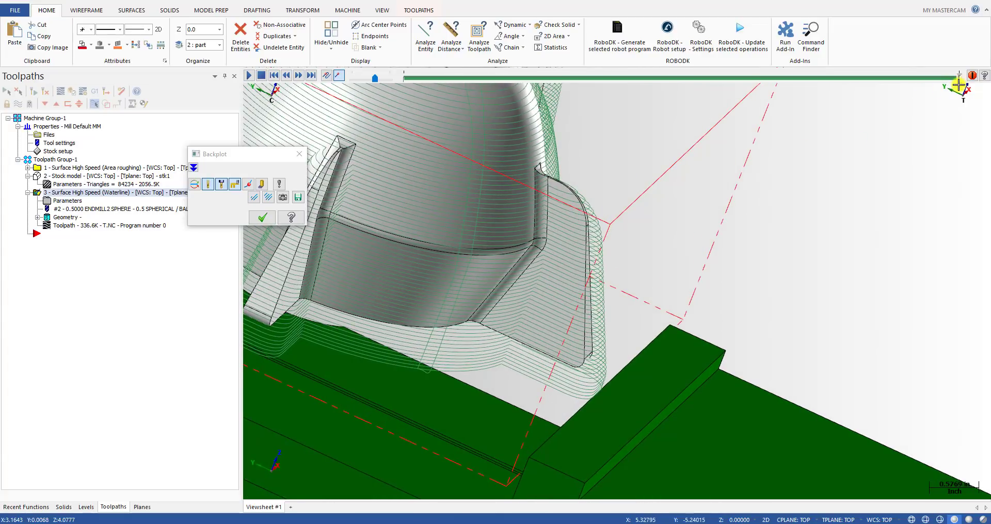
drag(958, 83, 548, 85)
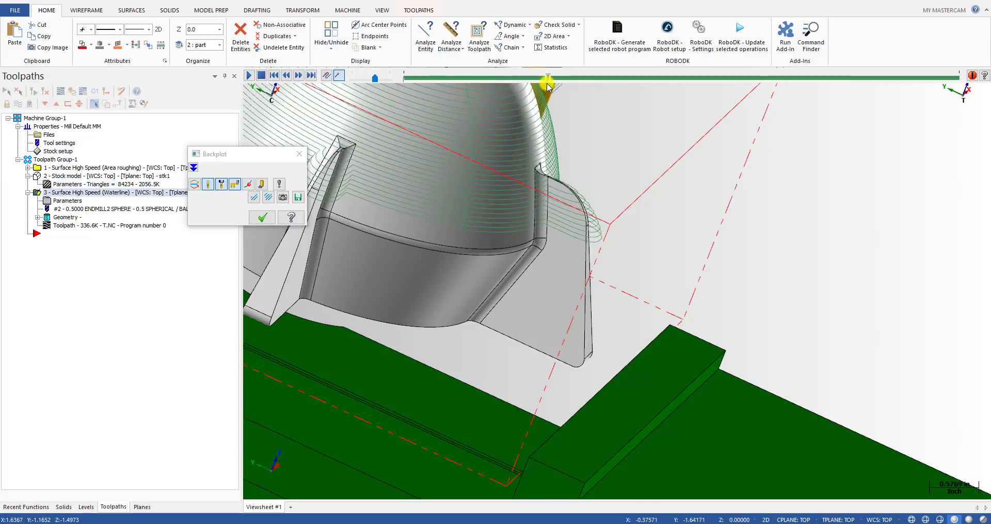
drag(551, 83, 736, 86)
scroll(490, 281, down, 3)
middle_drag(489, 281, 522, 268)
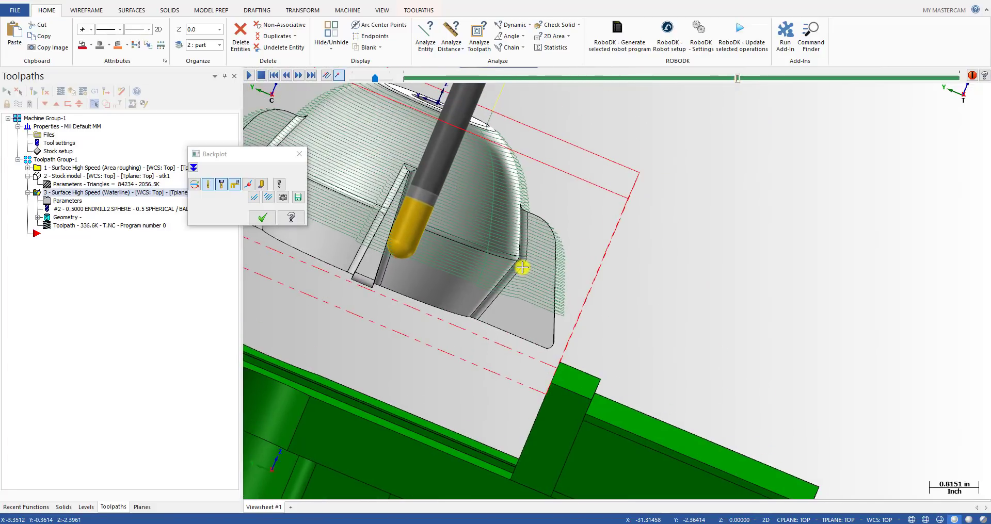
drag(737, 81, 765, 88)
scroll(505, 325, up, 1)
mouse_move(506, 326)
middle_down()
mouse_move(595, 352)
mouse_move(514, 336)
middle_up()
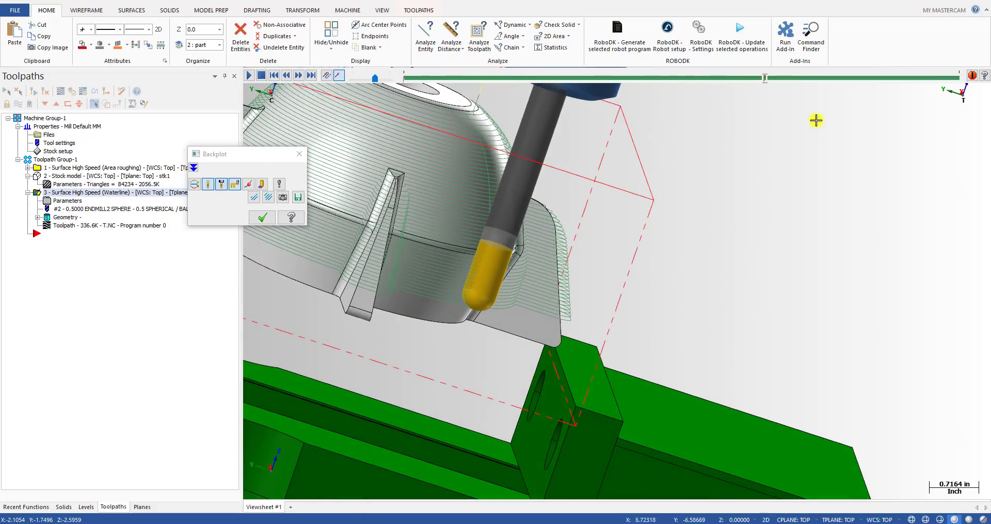
drag(764, 83, 958, 93)
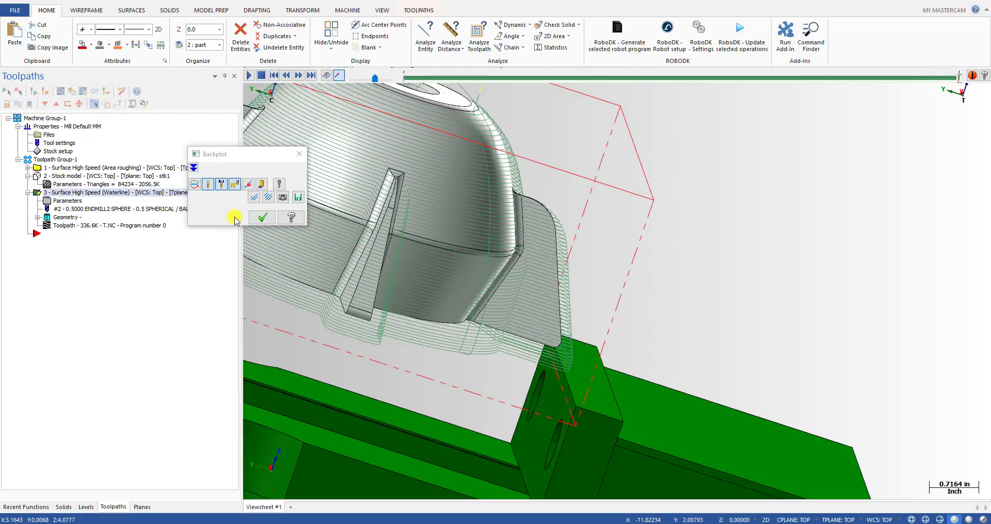
click(263, 217)
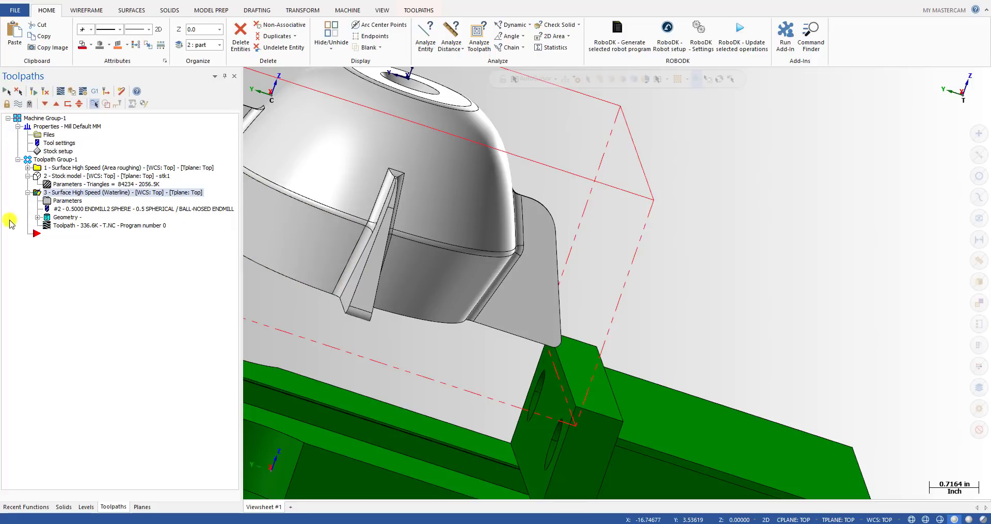
Step: Check the Waterline steep/shallow angle range and examine the undercut wall between the fins with the toolpath hidden
click(70, 204)
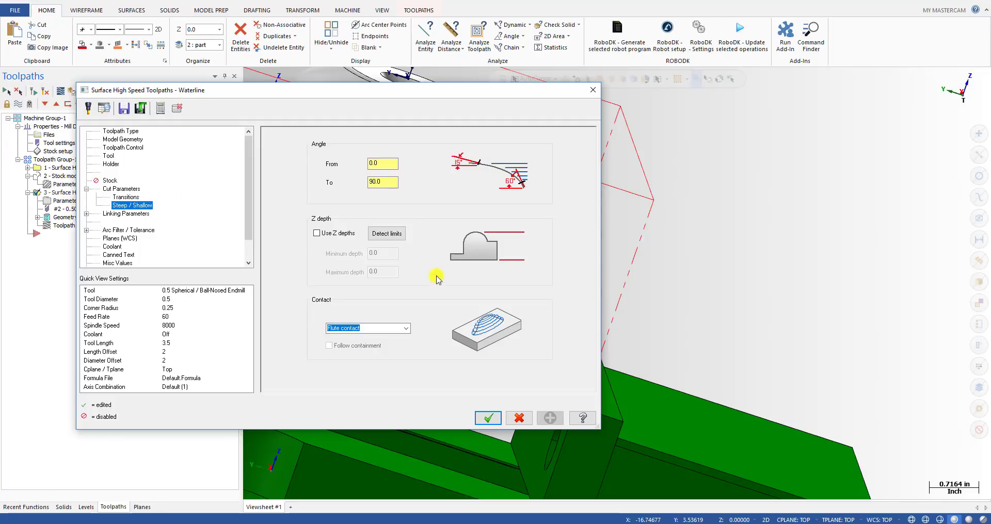
click(518, 416)
click(64, 226)
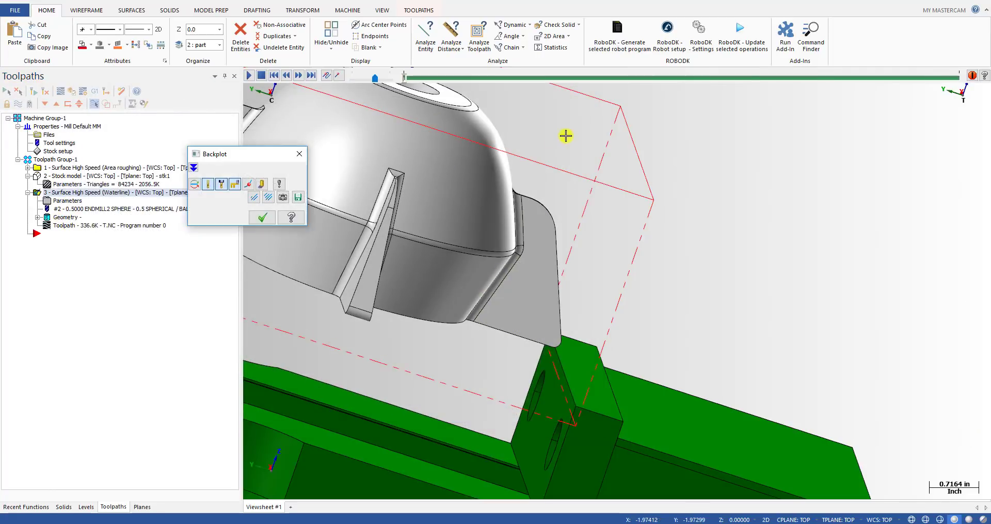
key(Escape)
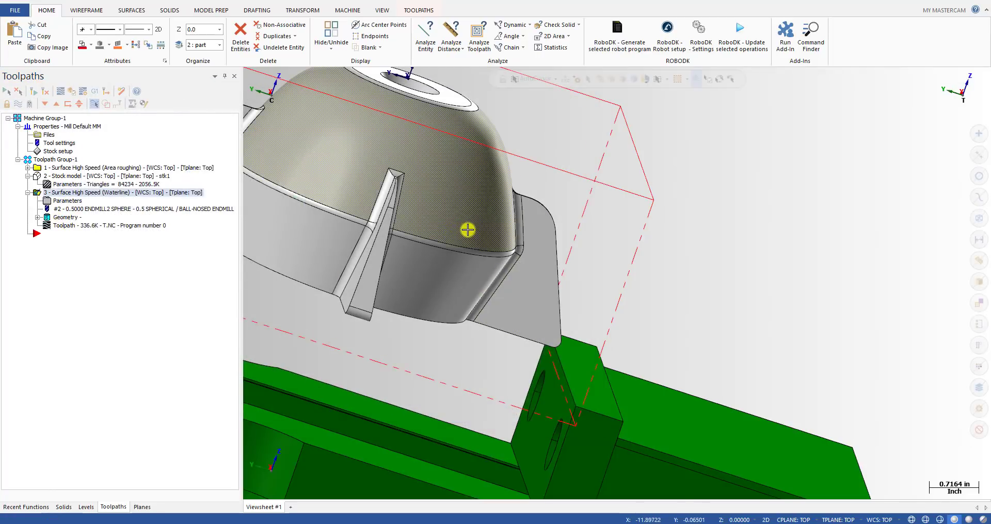
scroll(522, 254, up, 3)
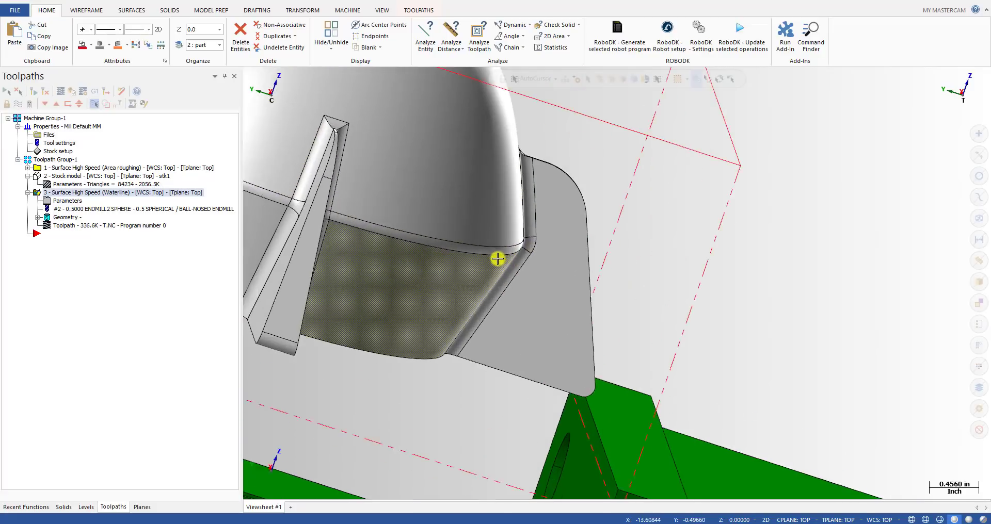
mouse_move(459, 282)
middle_down()
mouse_move(480, 282)
mouse_move(474, 299)
mouse_move(486, 283)
mouse_move(463, 286)
middle_up()
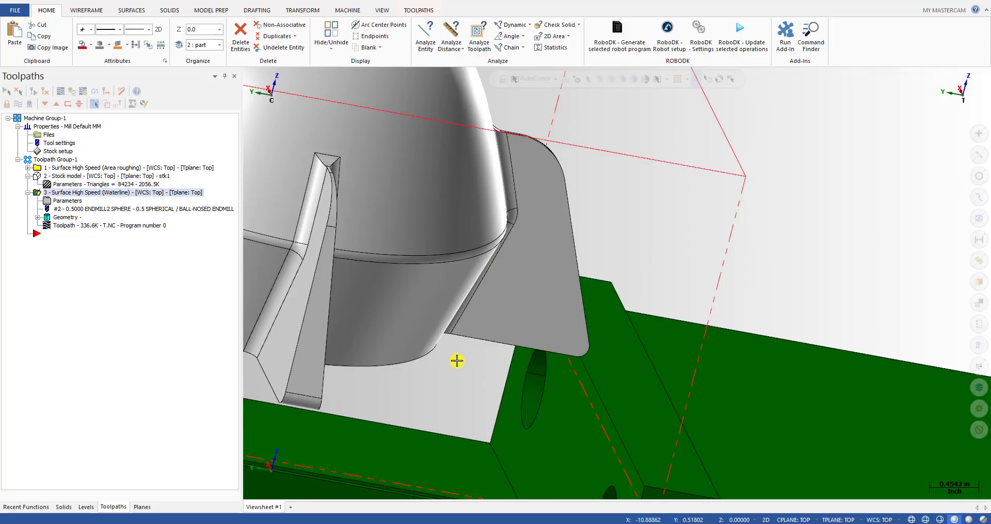
scroll(458, 227, down, 4)
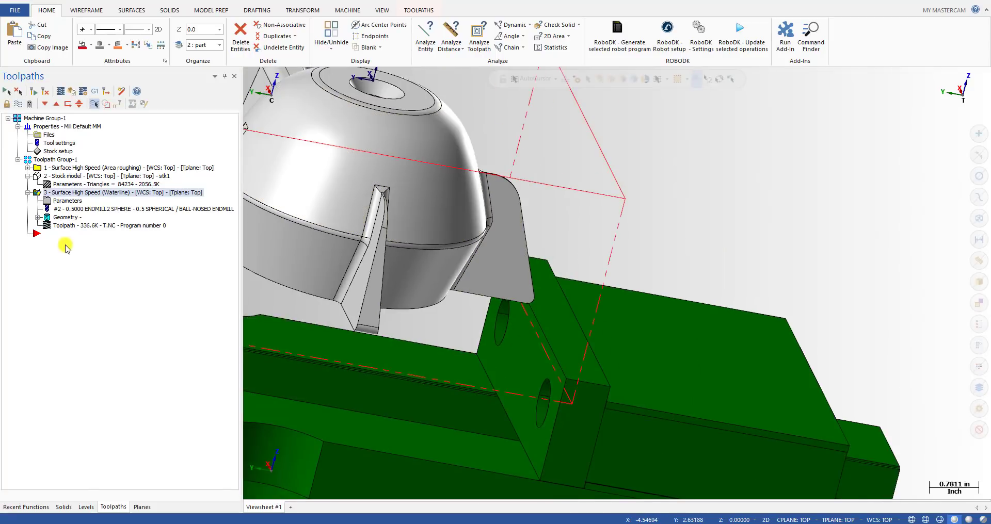
Step: Backplot the Waterline toolpath partway to check the passes near the undercut wall, and close the backplot
click(73, 228)
mouse_move(404, 78)
mouse_down()
mouse_move(754, 106)
mouse_move(786, 118)
mouse_up()
scroll(427, 305, up, 1)
middle_drag(427, 305, 403, 304)
key(Escape)
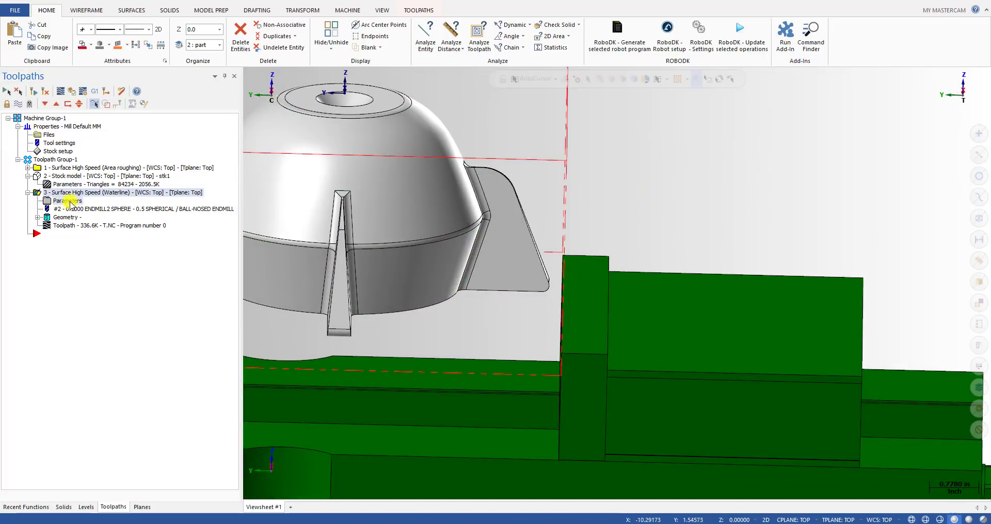
Step: Set the upper angle limit in the Waterline steep/shallow settings to 89.99 and accept the parameters
double_click(67, 202)
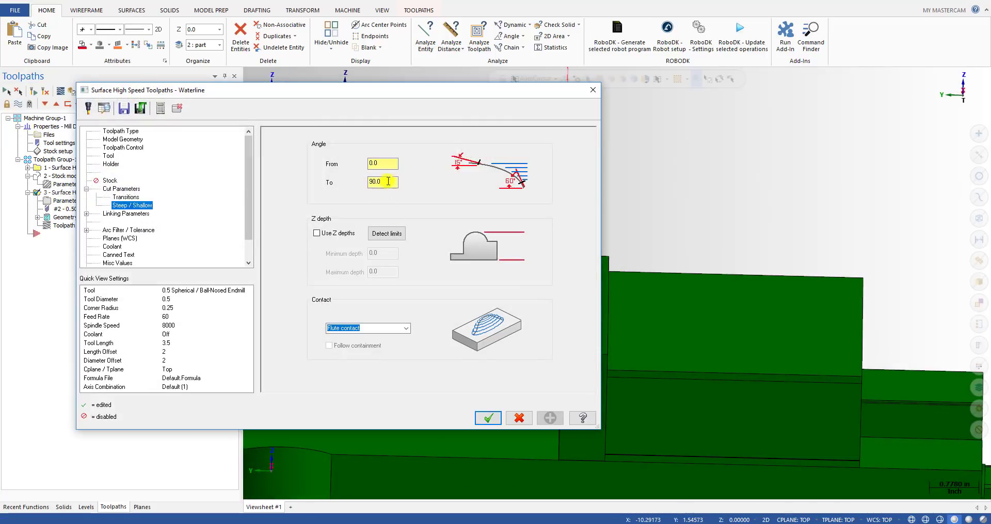
drag(384, 182, 352, 181)
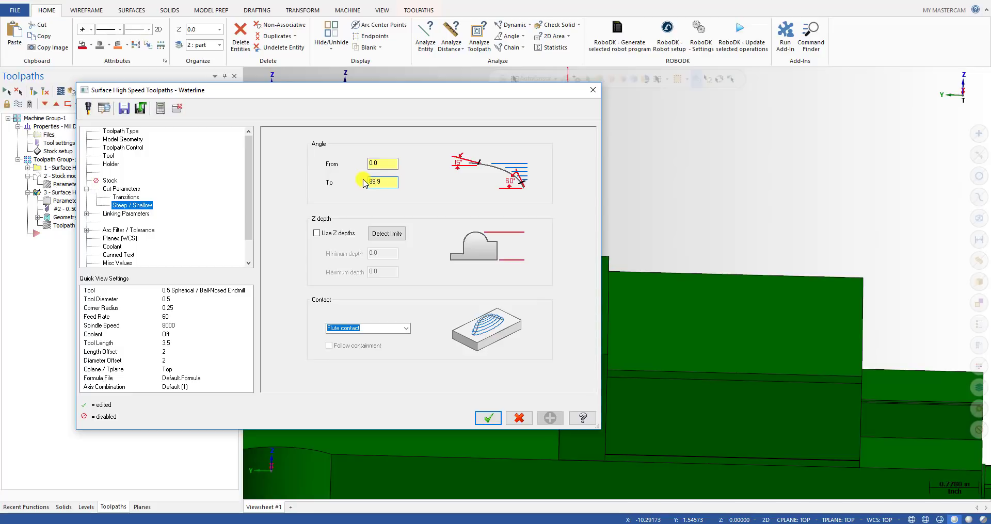
text(9)
click(488, 418)
Step: Regenerate the Waterline toolpath and backplot it to the end to check its passes around the undercuts
scroll(573, 239, down, 7)
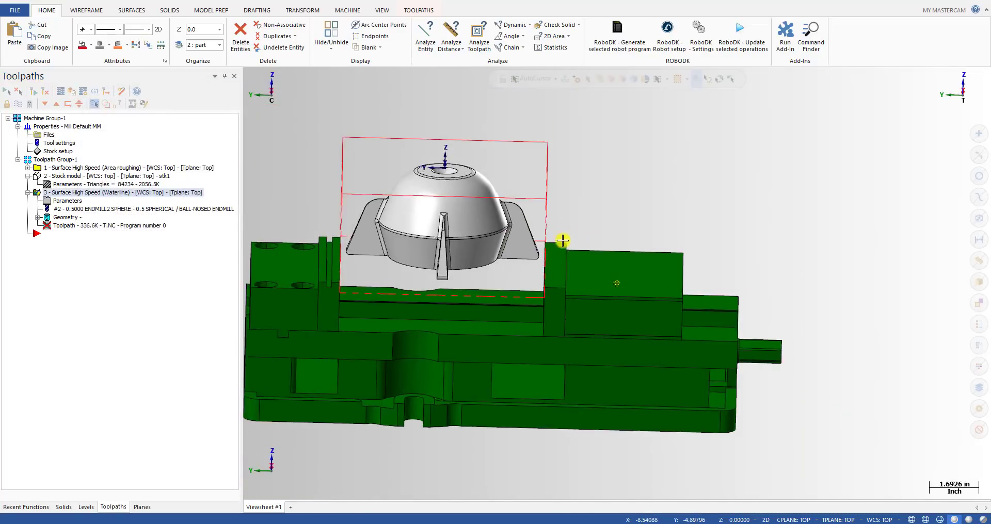
middle_drag(573, 239, 528, 241)
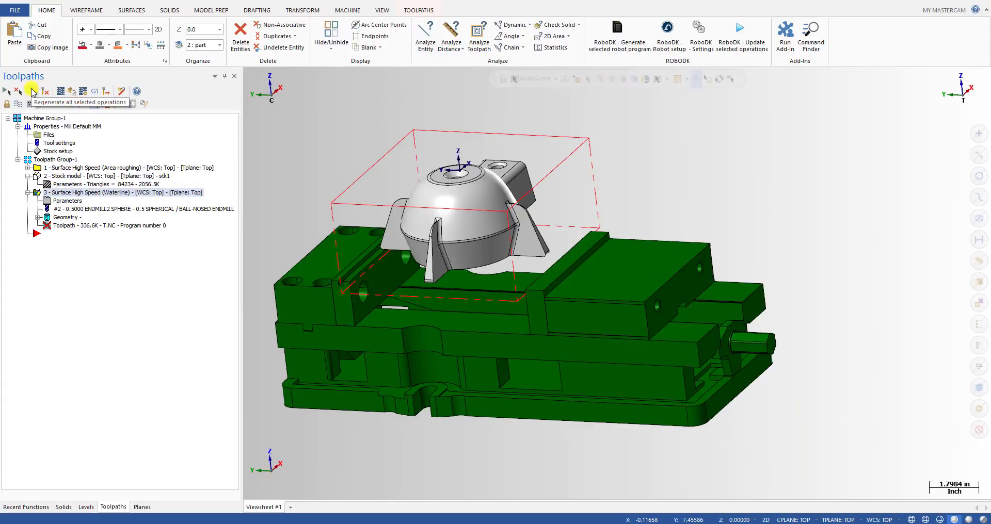
click(31, 89)
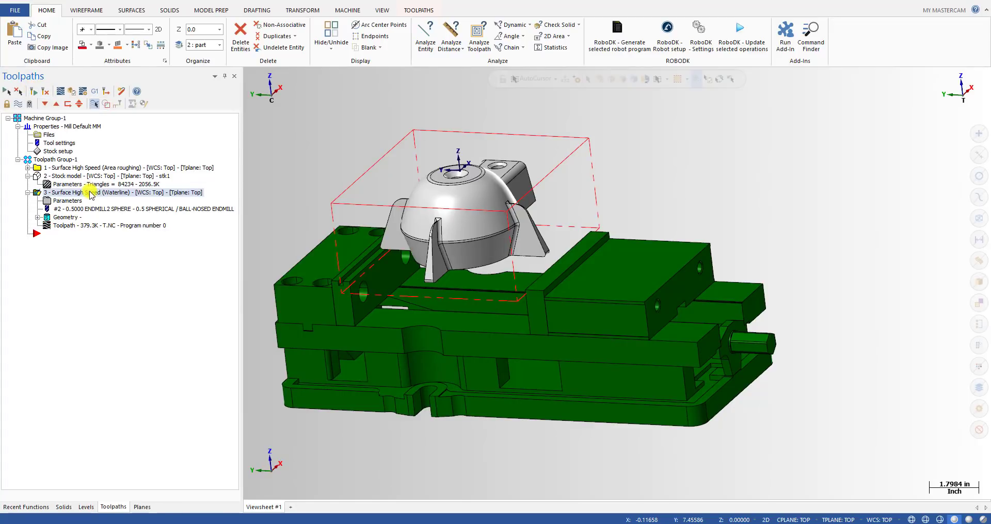
click(64, 227)
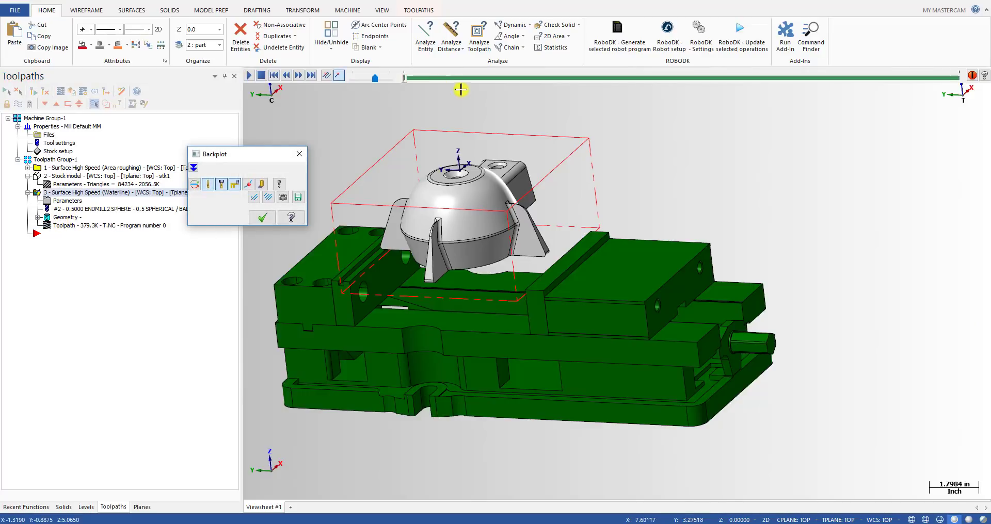
mouse_move(410, 83)
mouse_down()
mouse_move(568, 83)
mouse_move(988, 144)
mouse_up()
middle_drag(608, 200, 571, 209)
scroll(571, 209, down, 1)
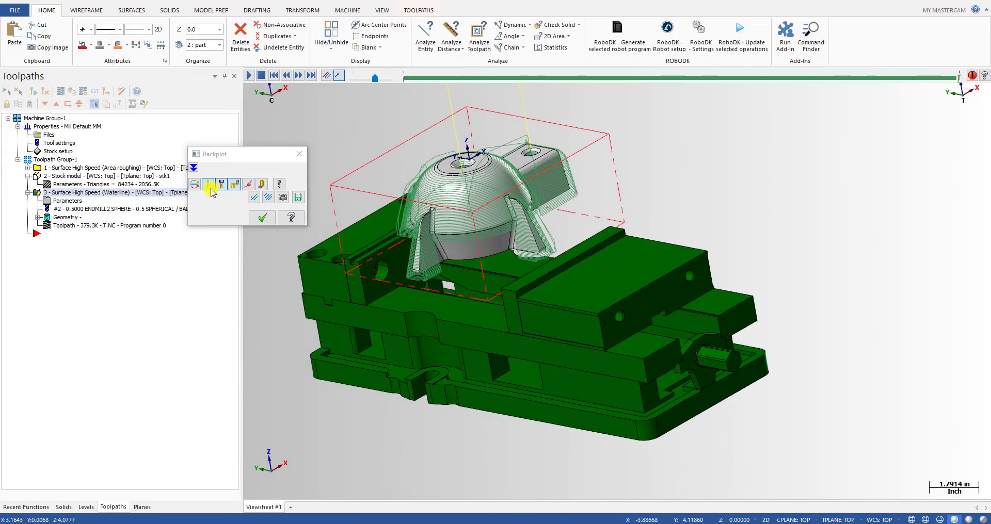
key(Escape)
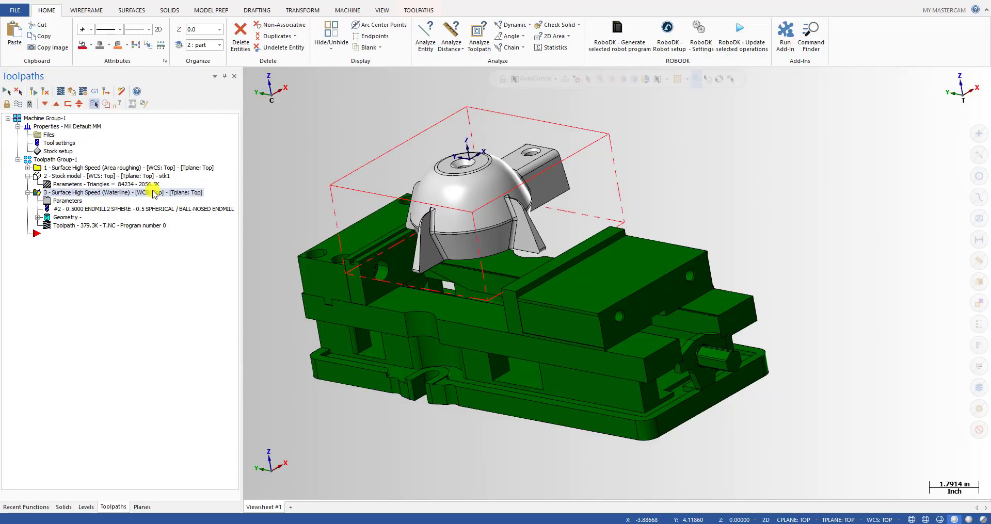
Step: Duplicate the Waterline operation and regenerate the first one with its upper angle limit set back to 90
key(ctrl+c)
key(ctrl+v)
click(62, 201)
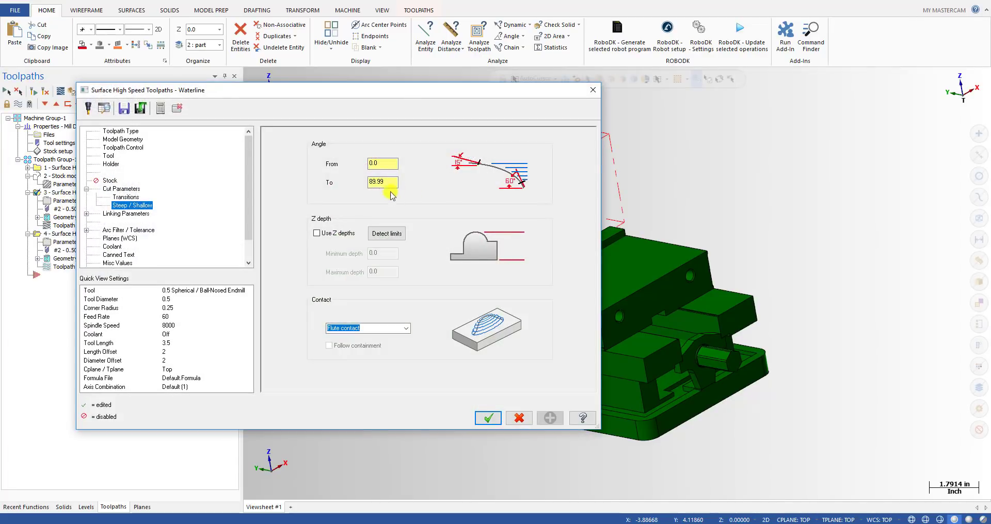
drag(387, 184, 339, 187)
click(494, 419)
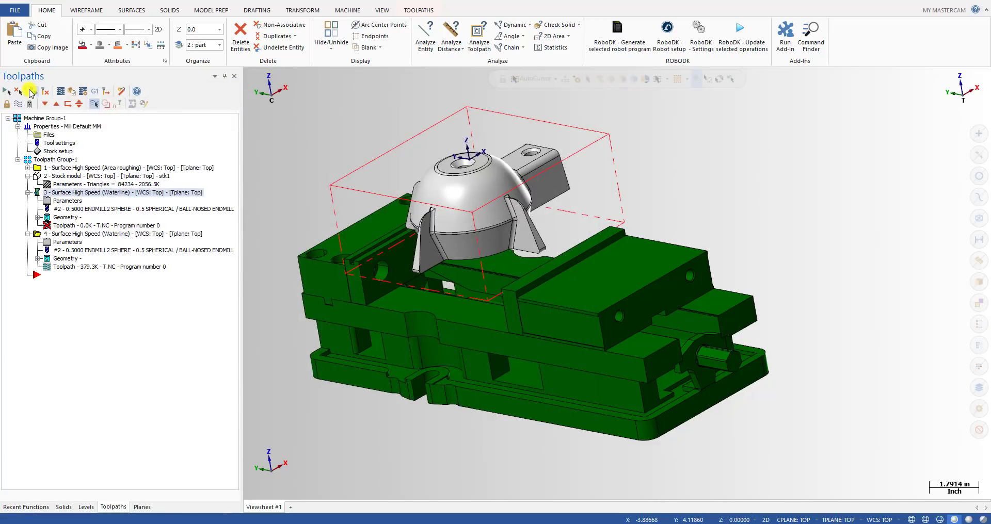
click(31, 92)
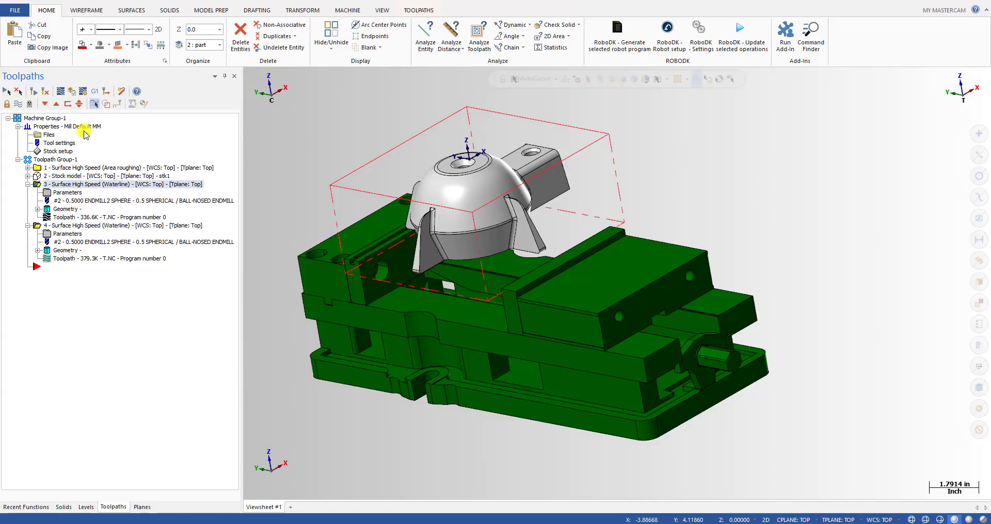
Step: Display the two Waterline toolpaths on the part in turn and compare their passes around the undercuts
click(18, 104)
click(55, 226)
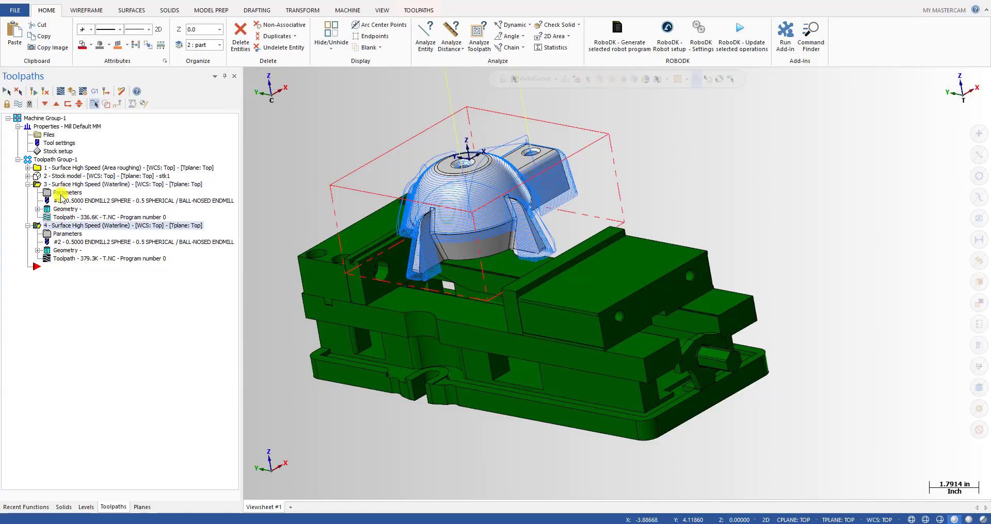
click(62, 184)
scroll(487, 236, up, 1)
mouse_move(486, 236)
middle_down()
mouse_move(458, 234)
mouse_move(442, 259)
mouse_move(472, 247)
mouse_move(445, 237)
mouse_move(447, 252)
mouse_move(509, 243)
mouse_move(447, 239)
mouse_move(553, 217)
mouse_move(506, 227)
mouse_move(531, 238)
mouse_move(604, 217)
mouse_move(591, 202)
middle_up()
scroll(544, 235, down, 3)
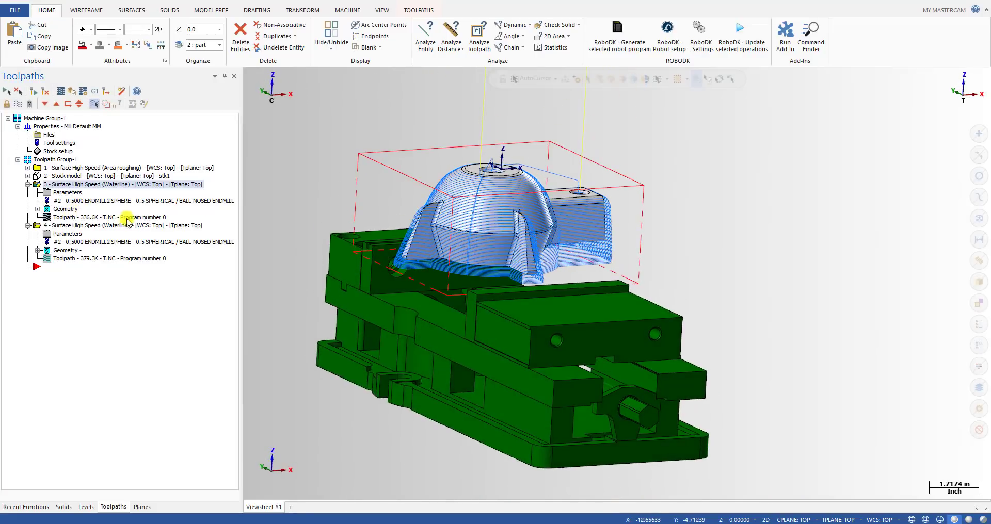
Step: Backplot the first Waterline operation to the end and close the backplot
click(72, 219)
mouse_move(407, 79)
mouse_down()
mouse_move(845, 129)
mouse_move(949, 152)
mouse_move(989, 182)
mouse_up()
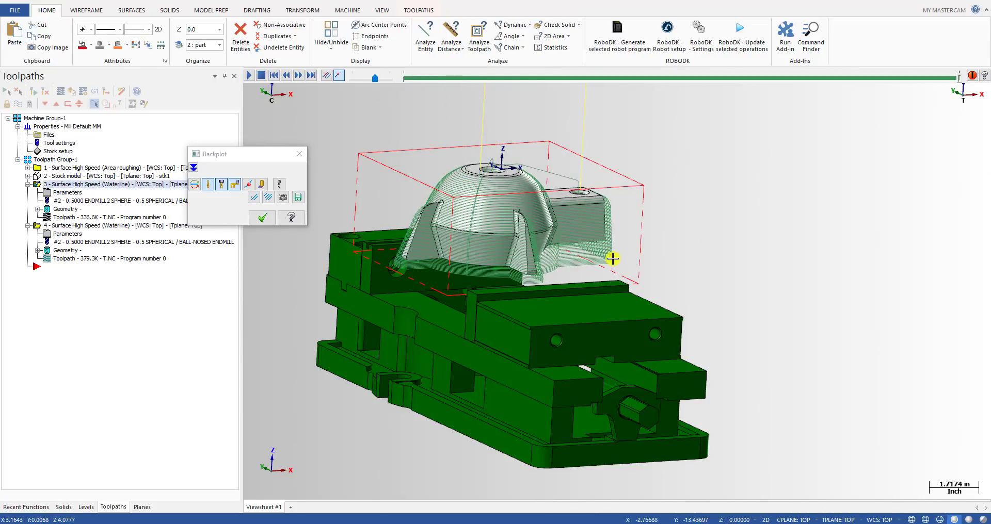
key(Escape)
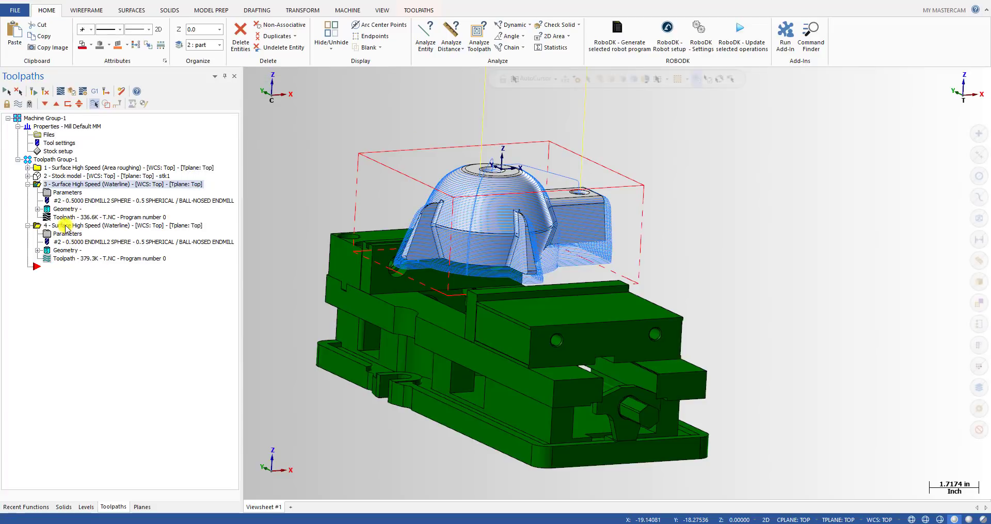
Step: Review the upper angle limit in the second Waterline operation's steep/shallow settings and accept its parameters
click(65, 226)
click(70, 235)
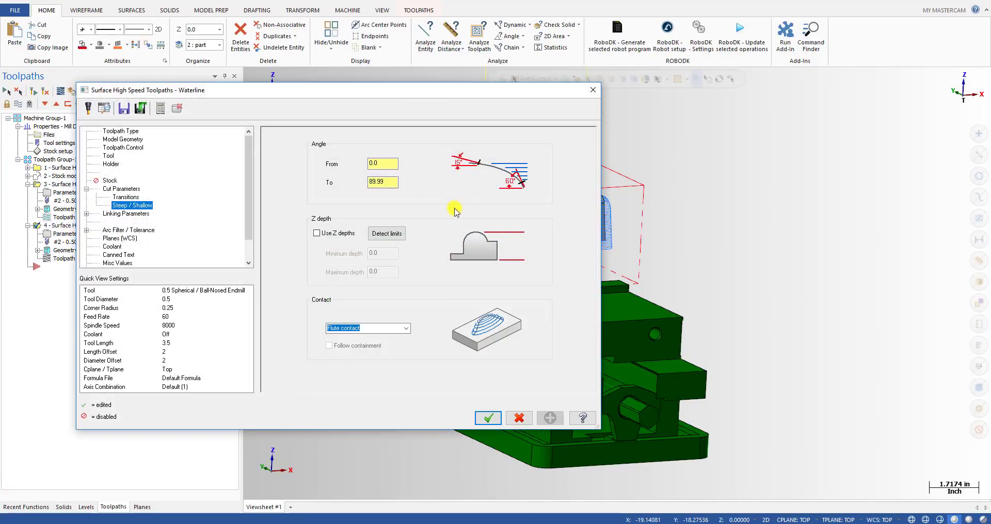
drag(393, 182, 357, 182)
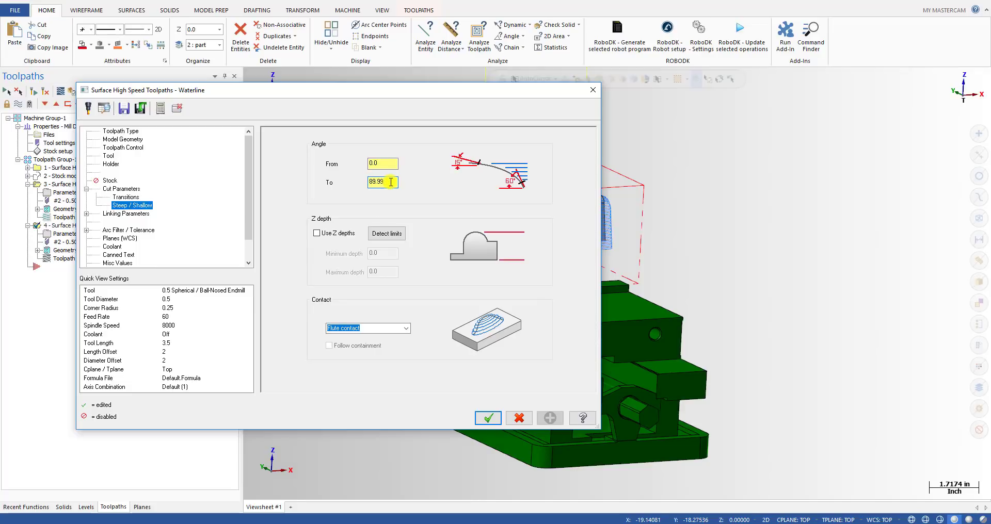
click(490, 420)
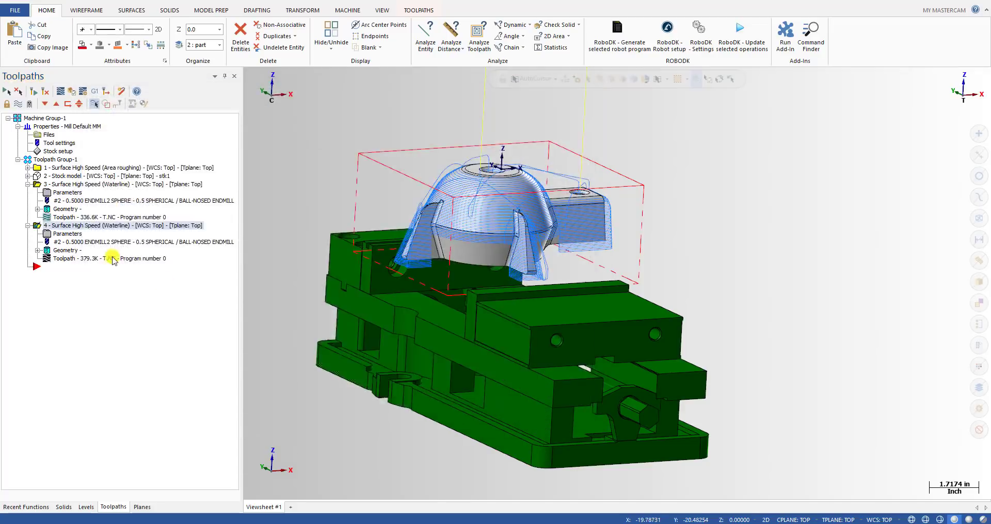
Step: Backplot the second Waterline operation partway and examine its passes on the fins and around the undercut wall
click(66, 259)
drag(404, 79, 749, 123)
scroll(428, 274, up, 3)
middle_drag(427, 277, 548, 240)
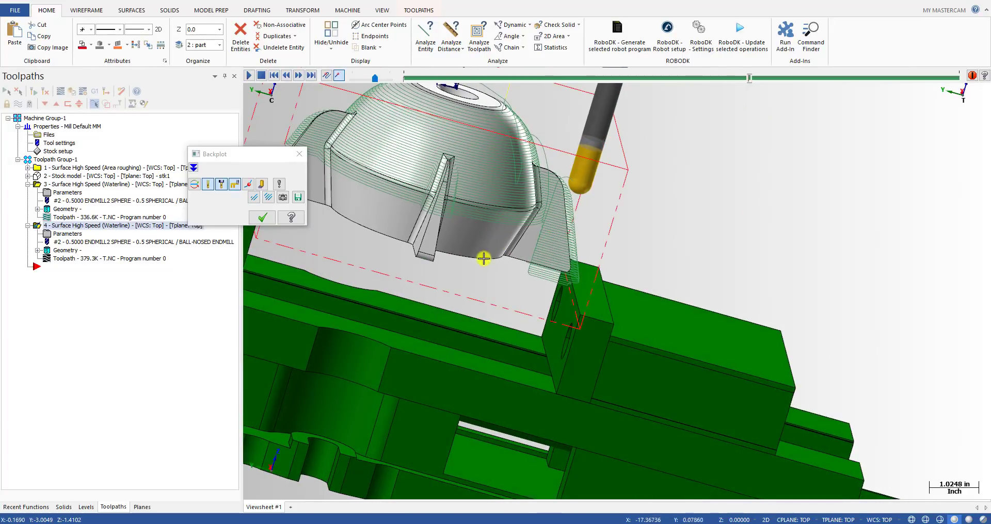
drag(753, 80, 865, 99)
scroll(676, 191, down, 3)
scroll(586, 205, up, 1)
mouse_move(581, 202)
middle_down()
mouse_move(623, 198)
mouse_move(679, 245)
mouse_move(729, 256)
middle_up()
scroll(716, 240, down, 1)
Step: Advance the second Waterline backplot to near its end and examine the passes along the block with the hole
drag(866, 80, 945, 82)
scroll(681, 213, up, 1)
middle_drag(617, 283, 547, 210)
scroll(712, 203, down, 3)
middle_drag(712, 201, 462, 232)
scroll(714, 210, up, 5)
middle_drag(664, 177, 603, 183)
scroll(547, 170, up, 6)
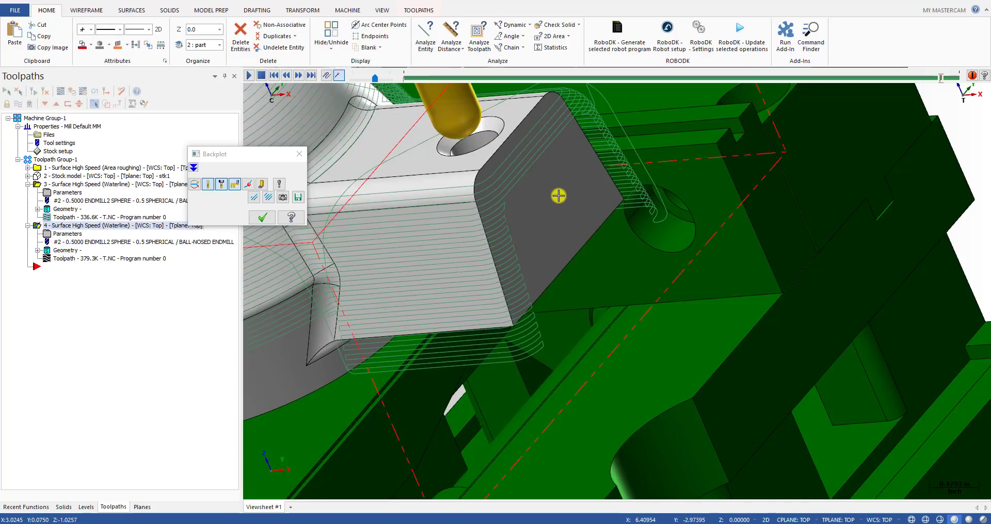
scroll(551, 205, down, 3)
middle_drag(550, 205, 581, 197)
scroll(582, 230, down, 2)
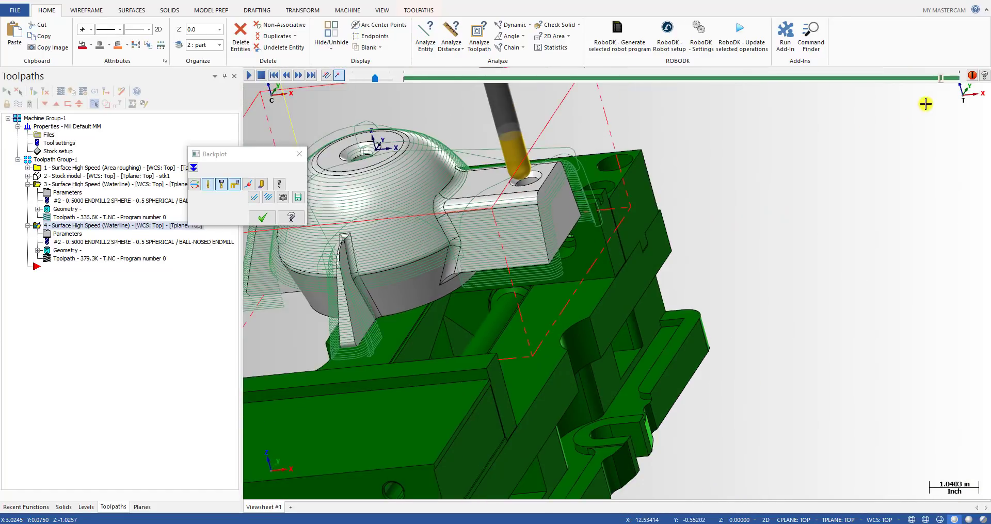
Step: Advance the second Waterline backplot to its end and examine the complete toolpath over the part
drag(941, 81, 944, 156)
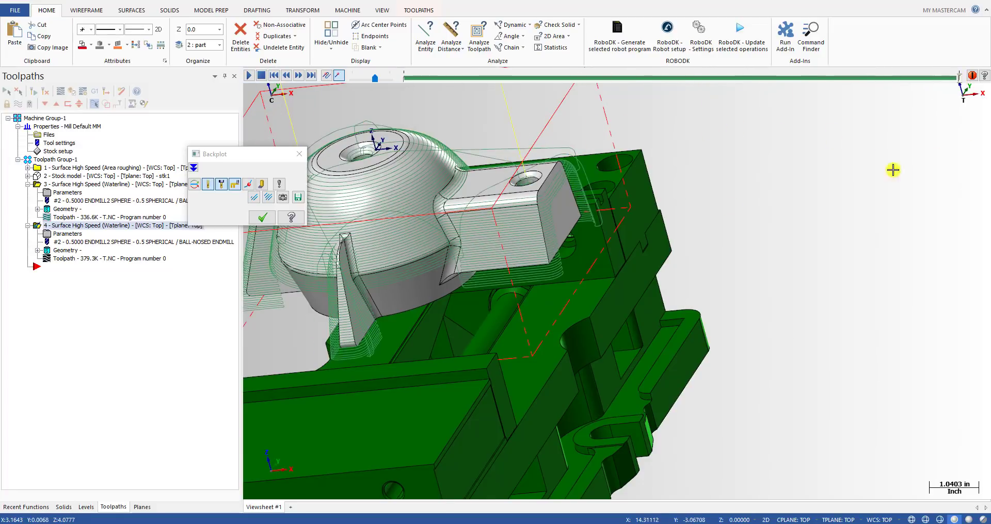
scroll(691, 211, down, 3)
middle_drag(648, 219, 667, 217)
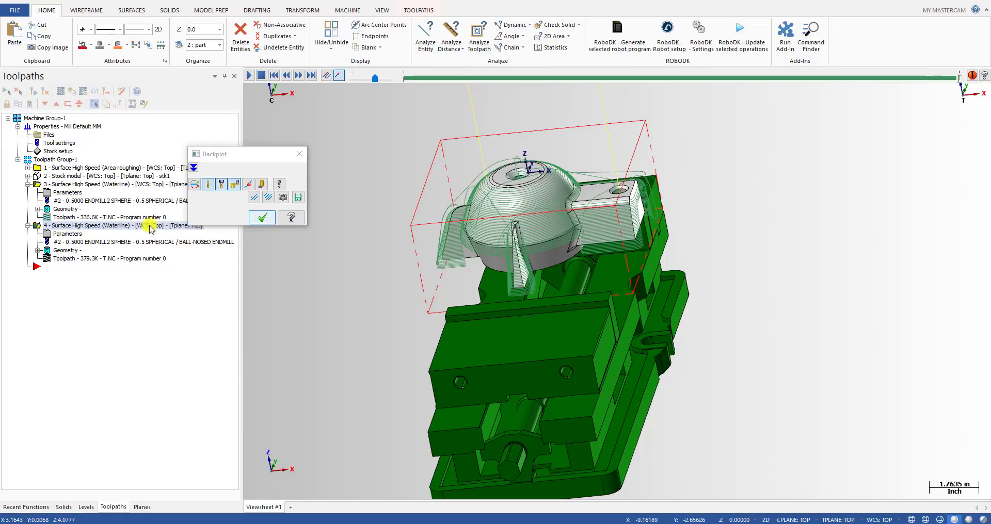
Step: Backplot the first Waterline operation, check its cycle time in the expanded backplot information, and close the backplot
click(82, 217)
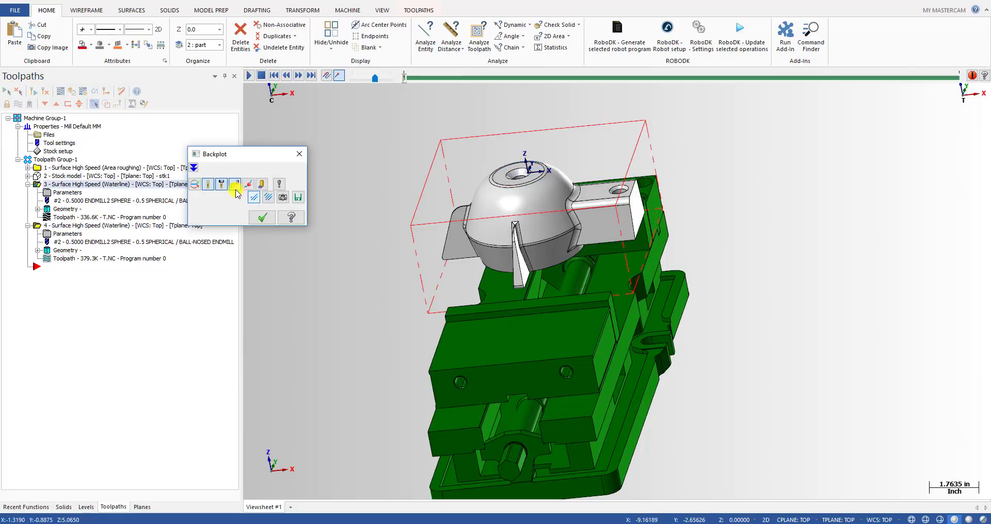
click(193, 168)
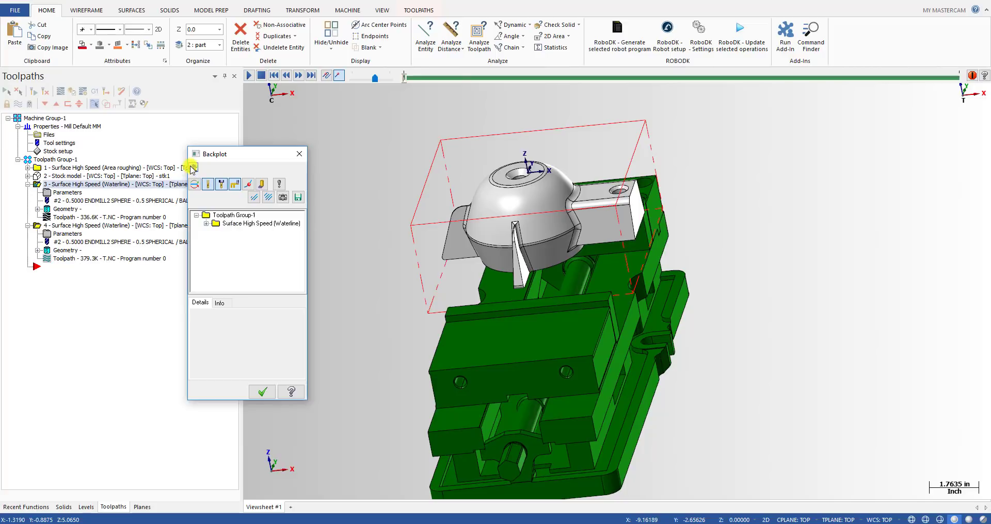
click(220, 304)
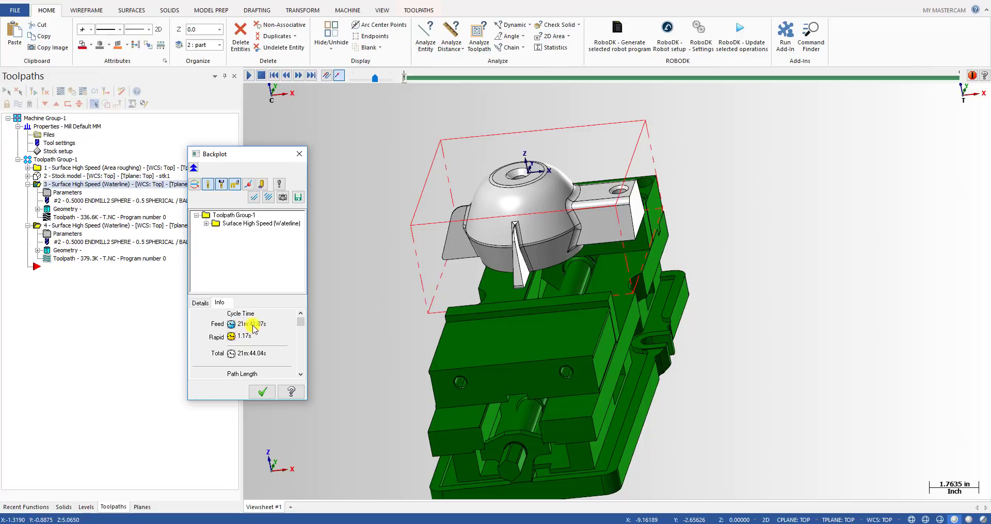
click(262, 391)
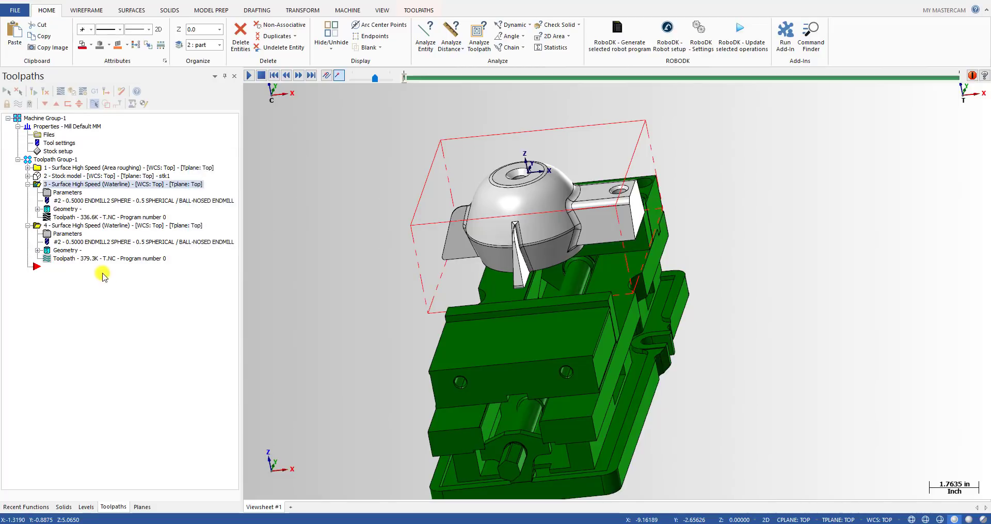
Step: Check the second Waterline operation's cycle time in the backplot information and close the backplot
click(60, 259)
click(218, 304)
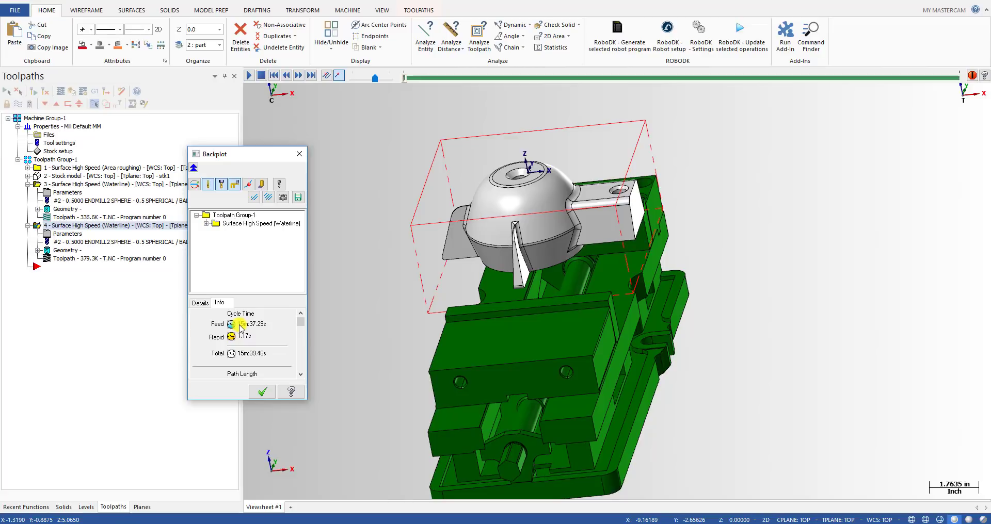
click(262, 391)
Step: Display the first and second Waterline toolpaths in turn, run the second one's backplot forward, and close it
click(93, 185)
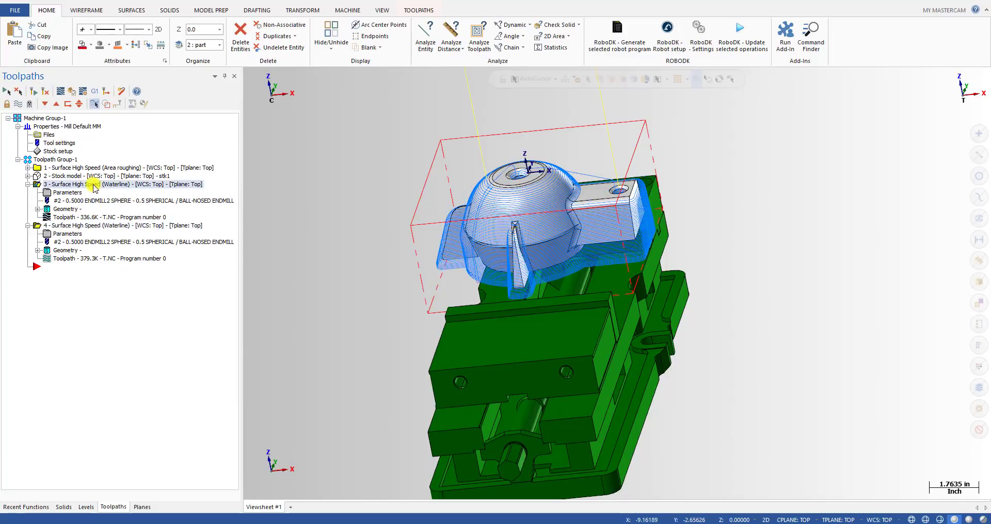
click(86, 227)
middle_drag(635, 237, 566, 245)
scroll(596, 259, up, 2)
click(65, 259)
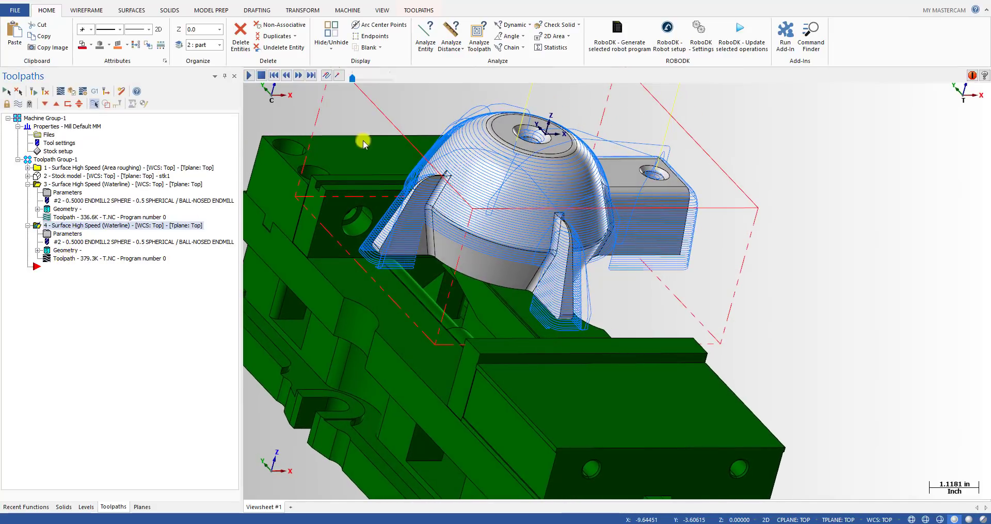
drag(405, 79, 867, 117)
middle_drag(710, 159, 588, 165)
key(Escape)
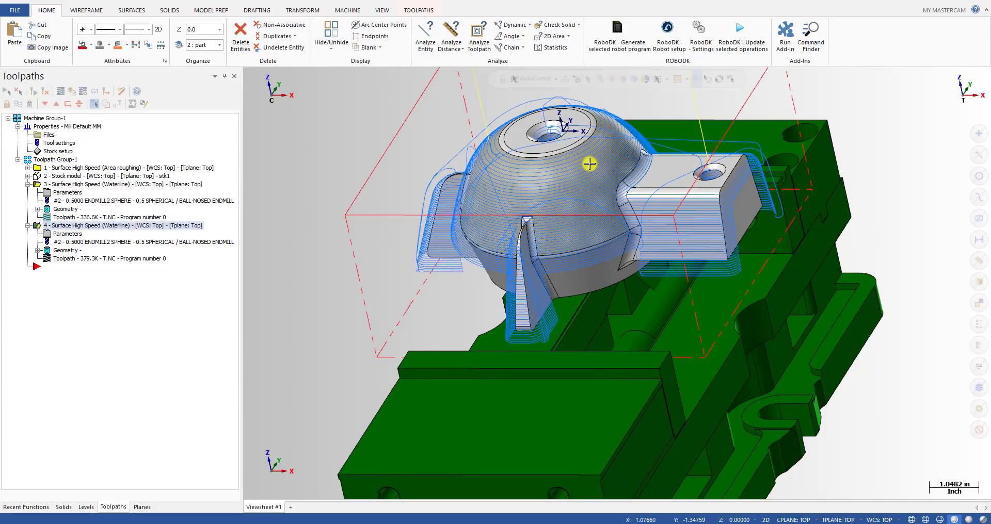
Step: Examine the second Waterline toolpath on the dome, around the front fin and along the undercut wall below the dome
scroll(589, 164, up, 3)
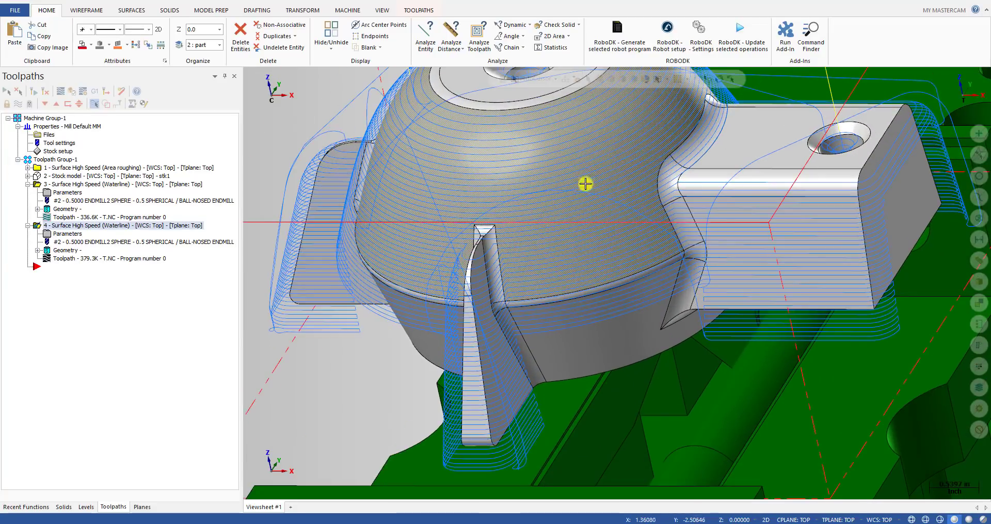
scroll(542, 179, up, 2)
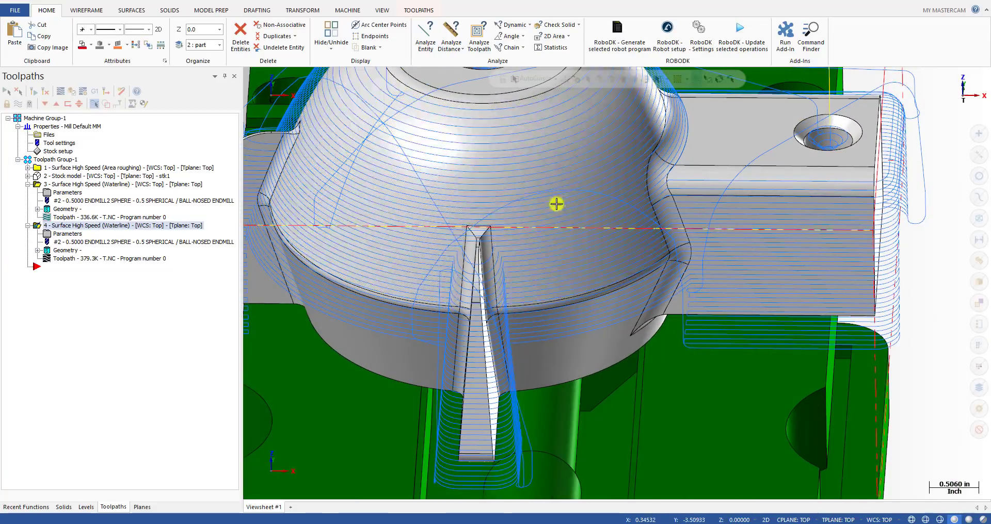
scroll(586, 215, down, 3)
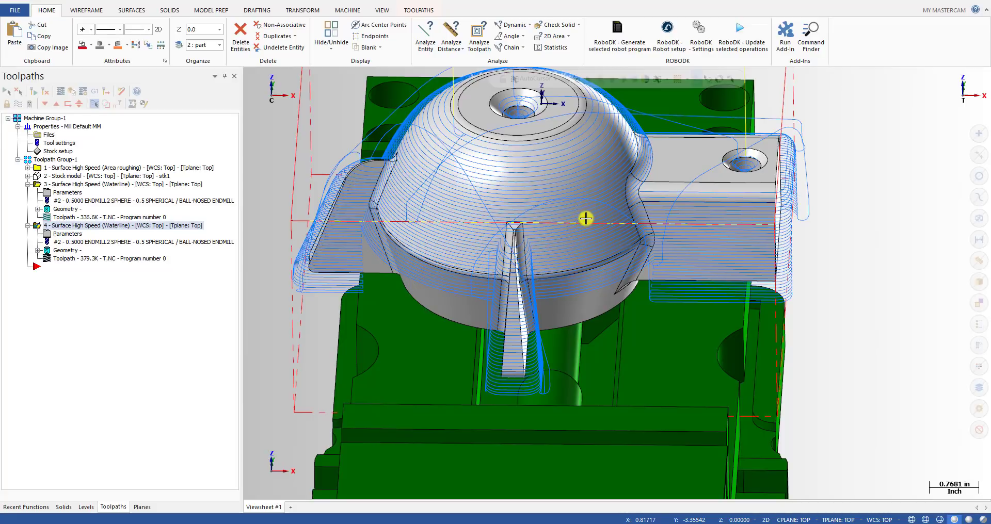
scroll(513, 186, up, 4)
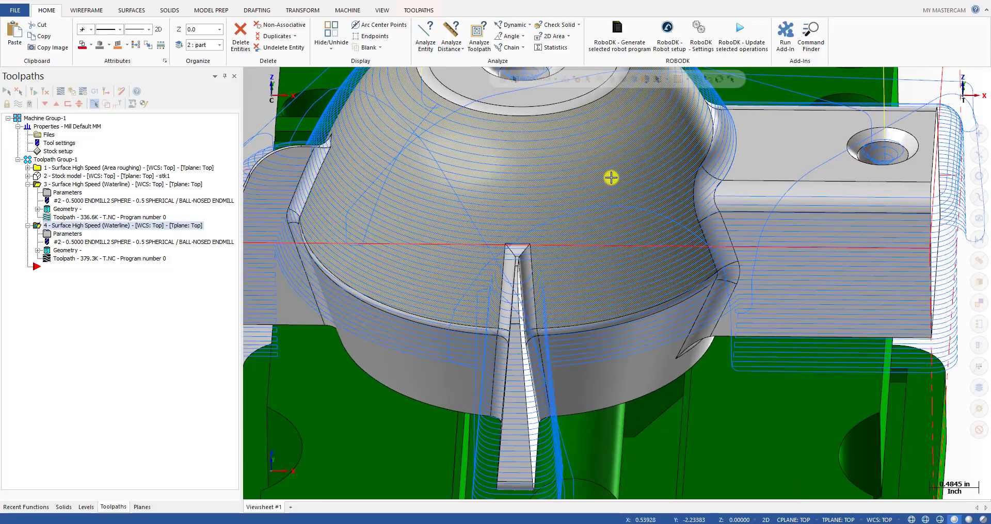
middle_drag(608, 177, 593, 177)
scroll(593, 177, down, 6)
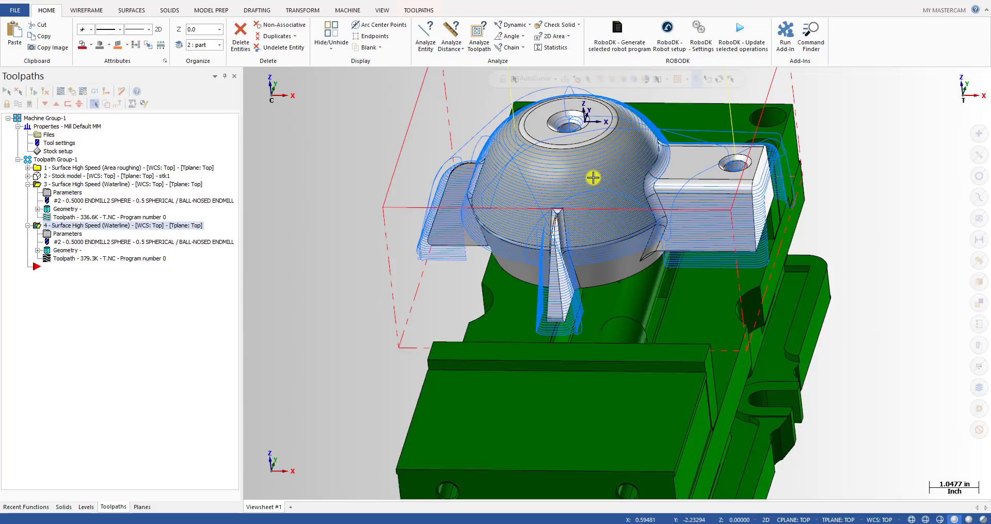
scroll(606, 230, down, 3)
middle_drag(559, 270, 617, 268)
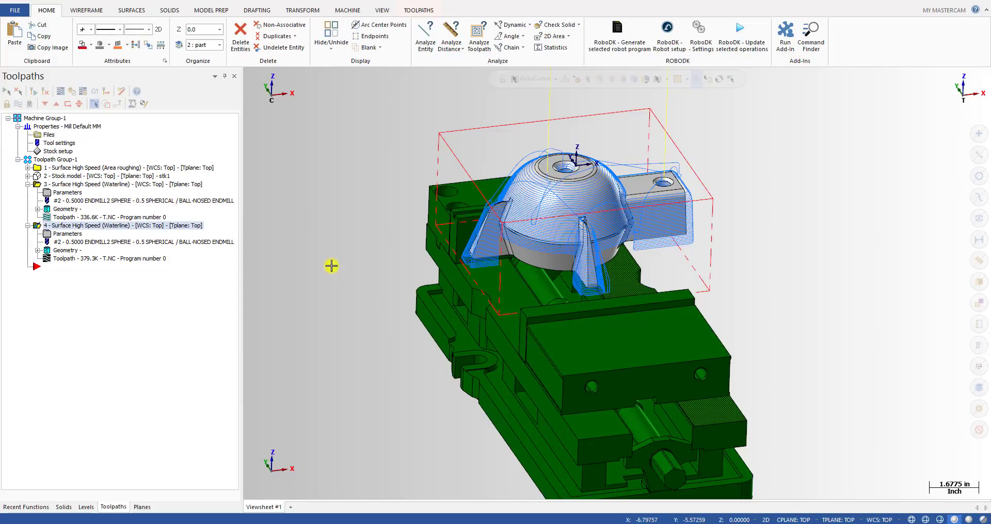
Step: Backplot the second Waterline operation to its end, examine the passes on the fins, and close the backplot
click(67, 233)
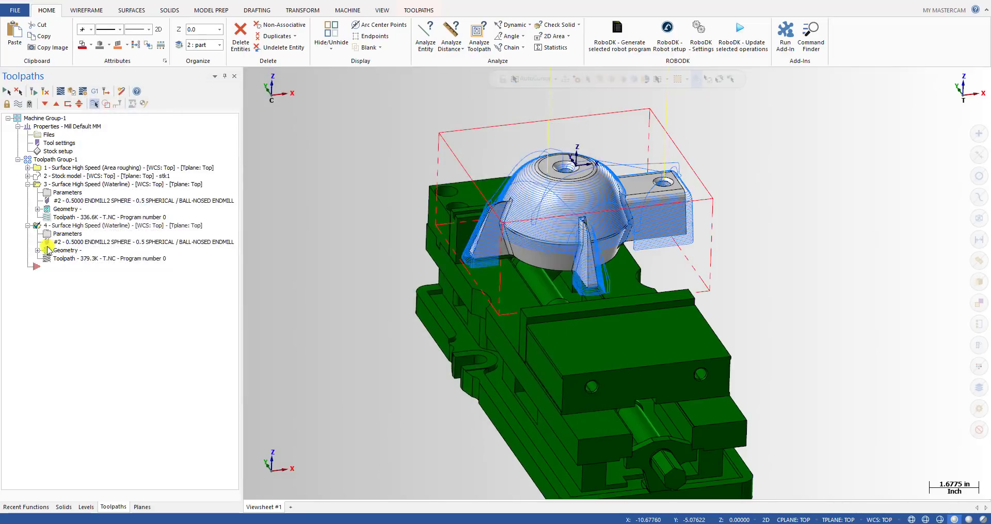
click(60, 260)
mouse_move(404, 79)
mouse_down()
mouse_move(638, 85)
mouse_move(982, 117)
mouse_up()
scroll(614, 263, up, 2)
scroll(610, 263, up, 2)
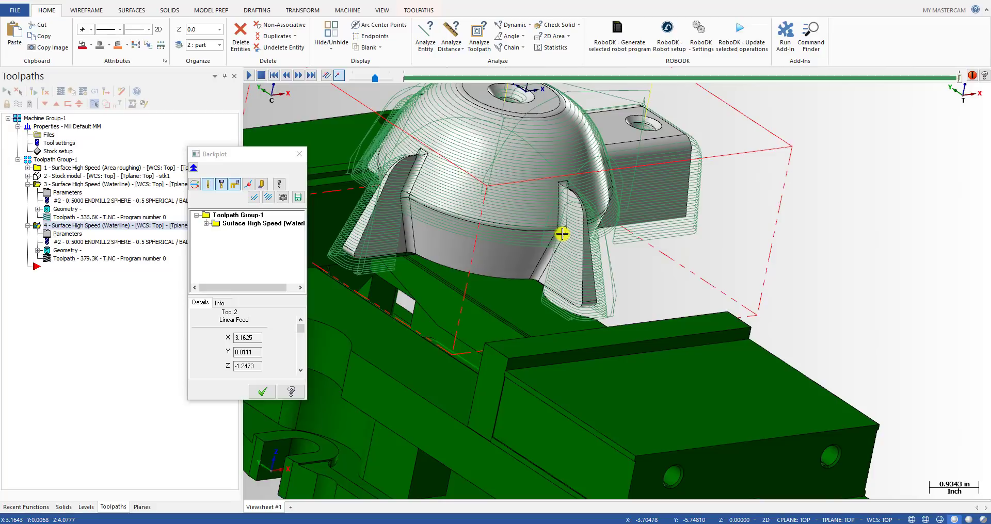
click(261, 392)
Step: Examine the second Waterline toolpath around the block with the hole and its end face from several angles
middle_drag(486, 267, 619, 230)
scroll(798, 183, up, 5)
mouse_move(664, 168)
middle_down()
mouse_move(681, 146)
mouse_move(645, 173)
middle_up()
scroll(645, 173, down, 2)
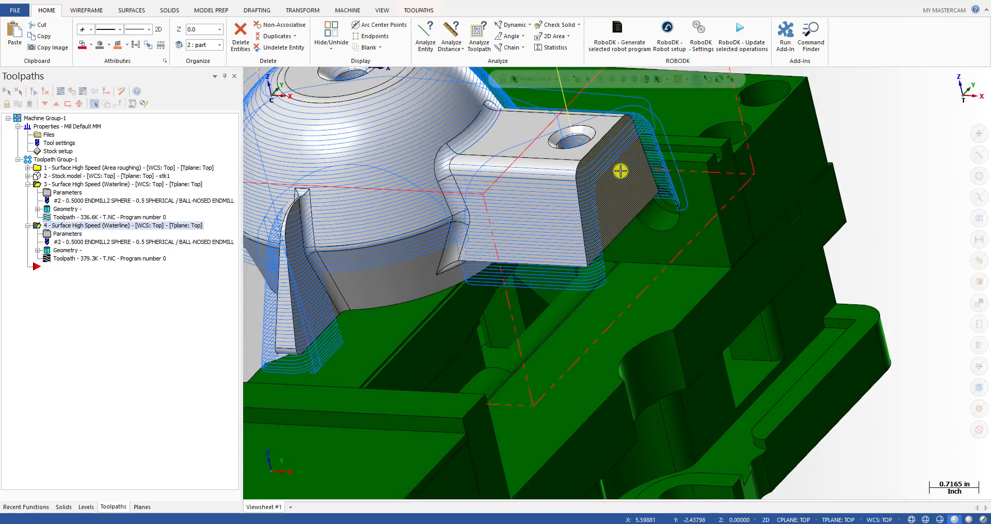
scroll(620, 173, down, 2)
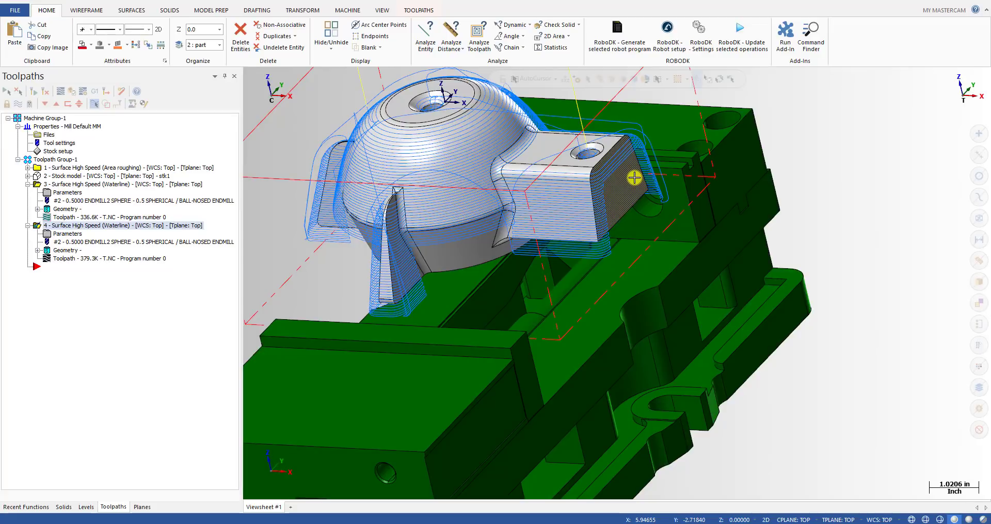
scroll(621, 170, up, 1)
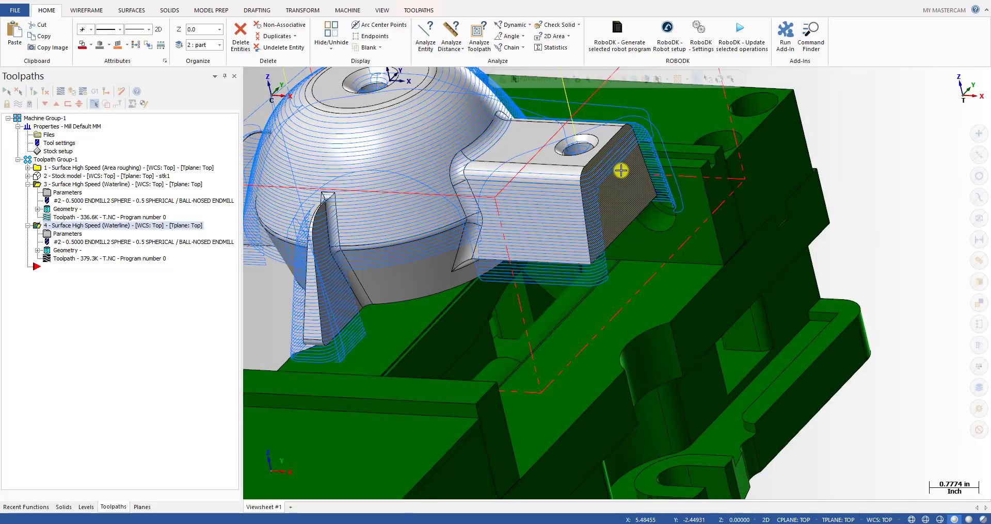
scroll(621, 170, down, 4)
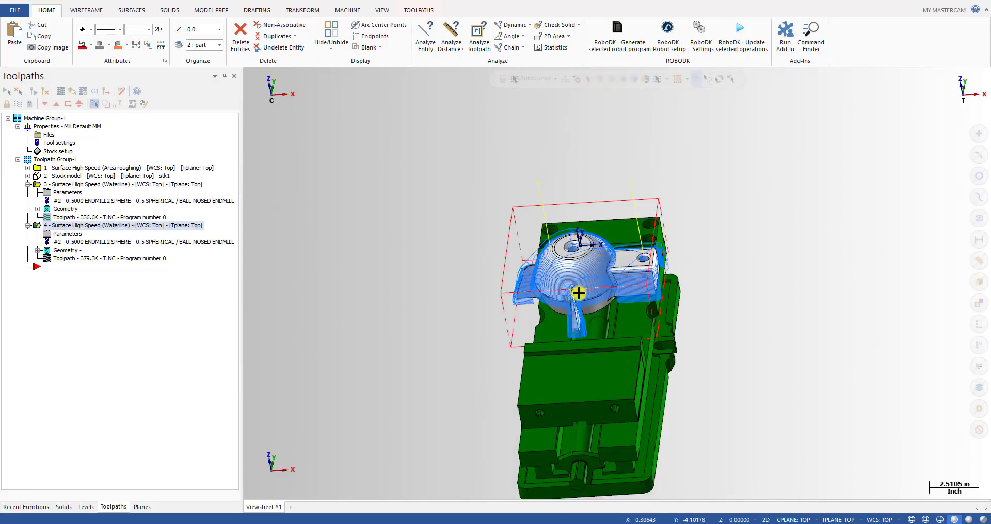
middle_drag(578, 293, 649, 281)
scroll(649, 280, up, 1)
scroll(524, 212, down, 1)
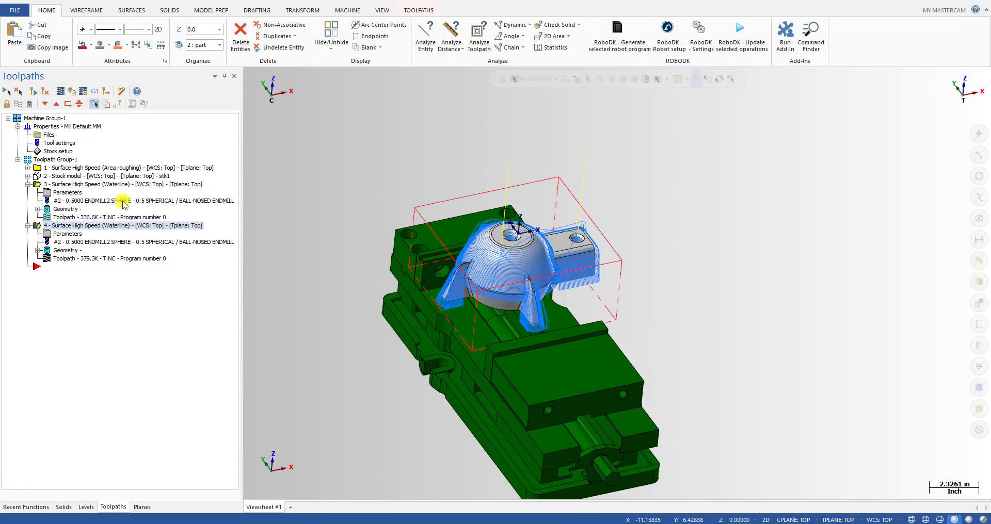
Step: Collapse the first Waterline operation in the operations tree and select only the second Waterline operation
click(27, 184)
click(59, 185)
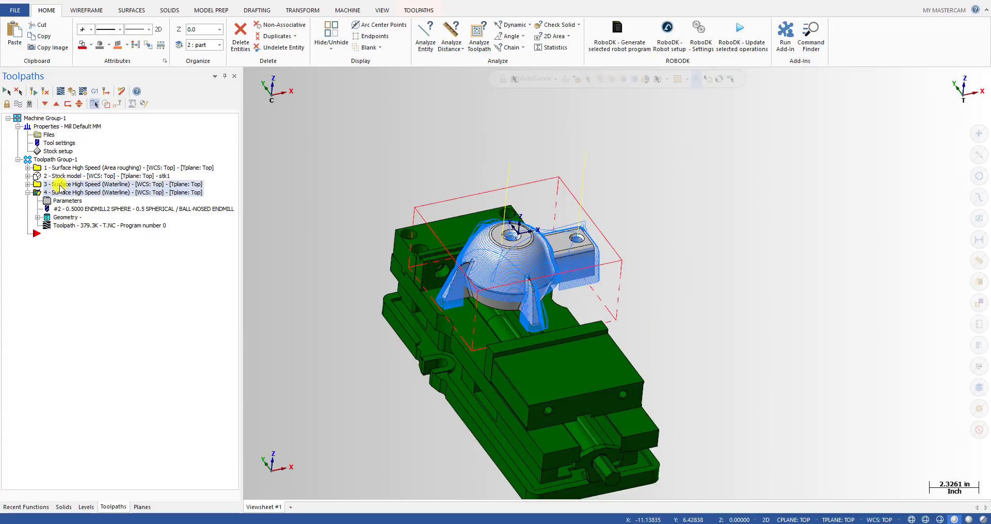
click(64, 193)
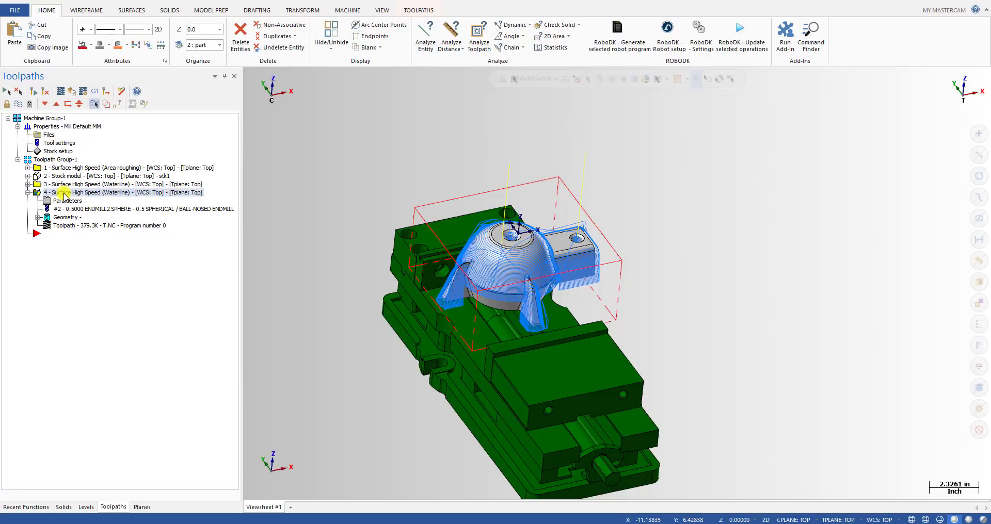
Step: Examine the selected Waterline toolpath across the whole part, comparing the dome, fins, block and undercut wall
scroll(625, 278, up, 3)
middle_drag(560, 269, 387, 232)
scroll(387, 233, up, 5)
scroll(630, 225, down, 3)
middle_drag(630, 226, 510, 240)
scroll(510, 240, down, 1)
middle_drag(582, 239, 586, 267)
scroll(585, 266, up, 2)
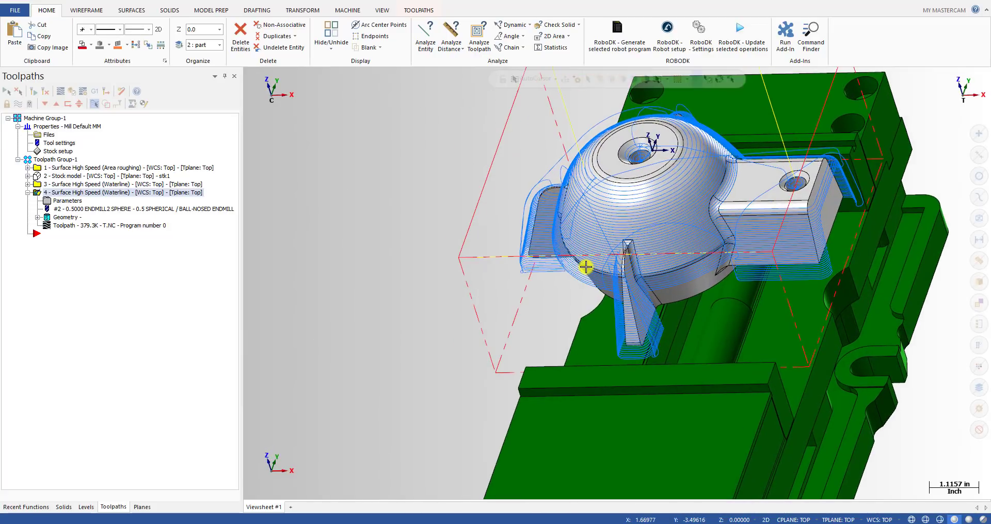